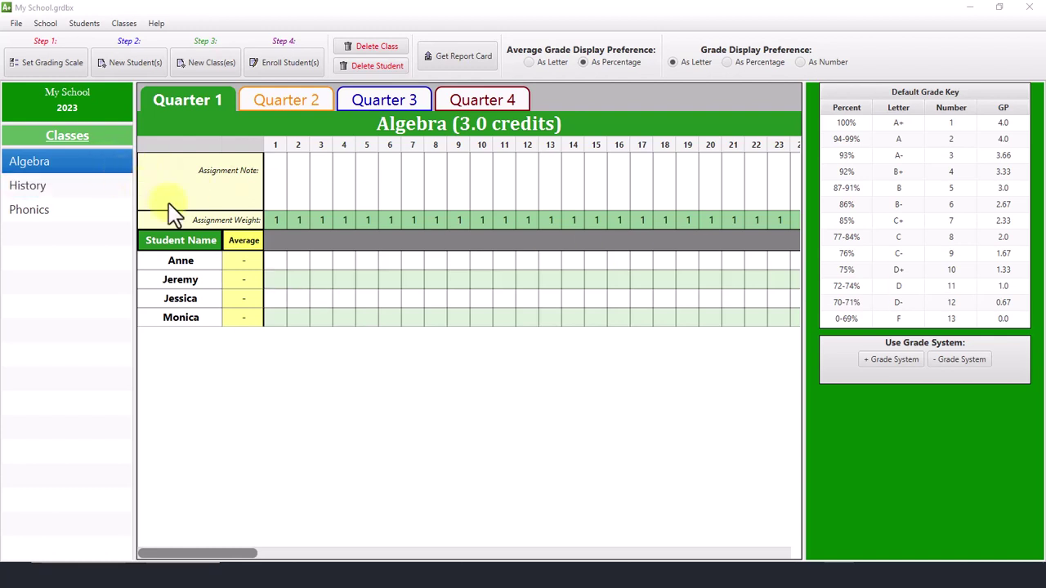
- Preview the grade display preference as percentage and as number, ending with grades shown as letters
left_click(276, 261)
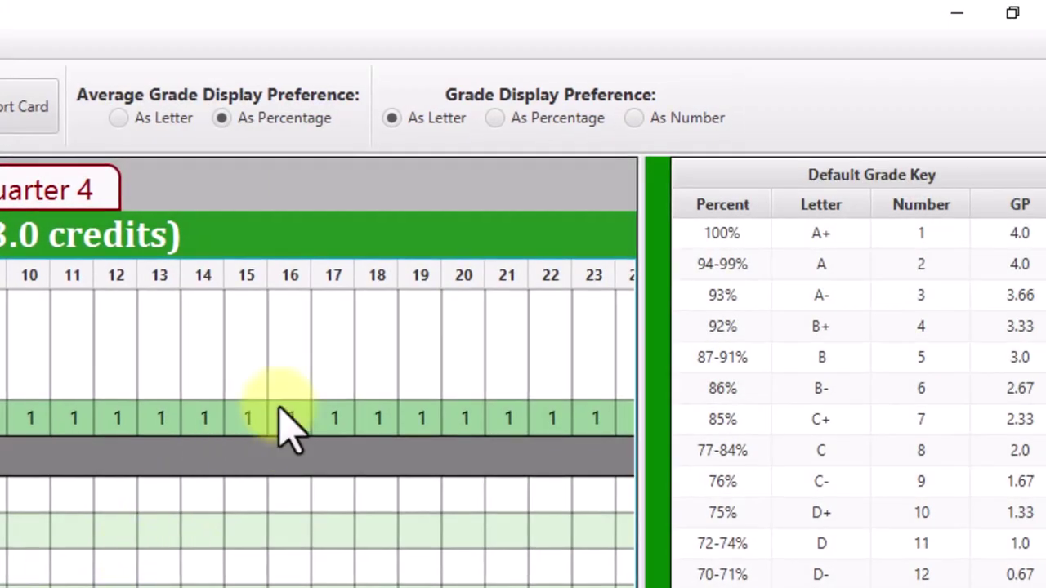
left_click(391, 120)
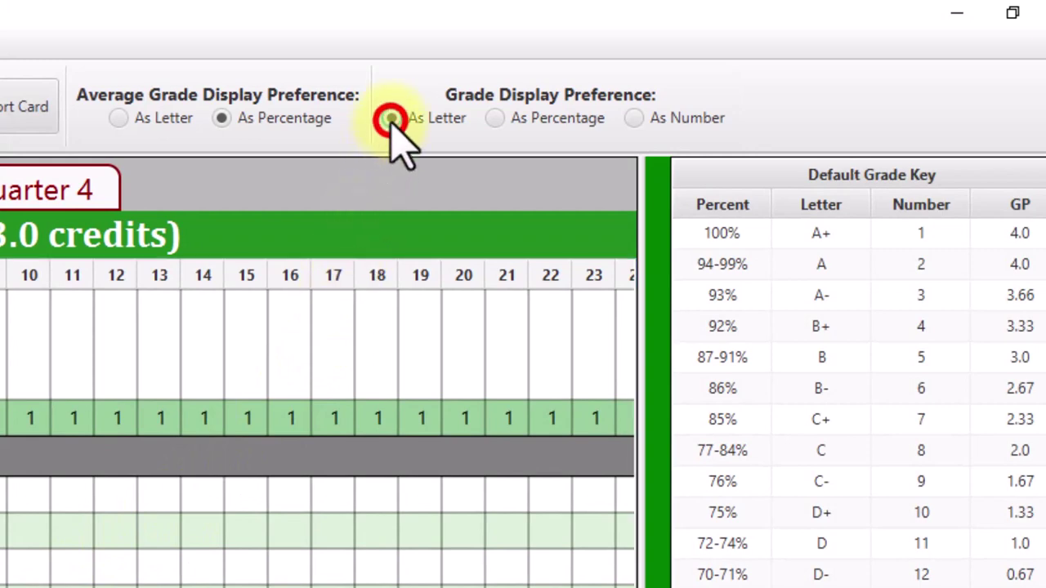
left_click(496, 119)
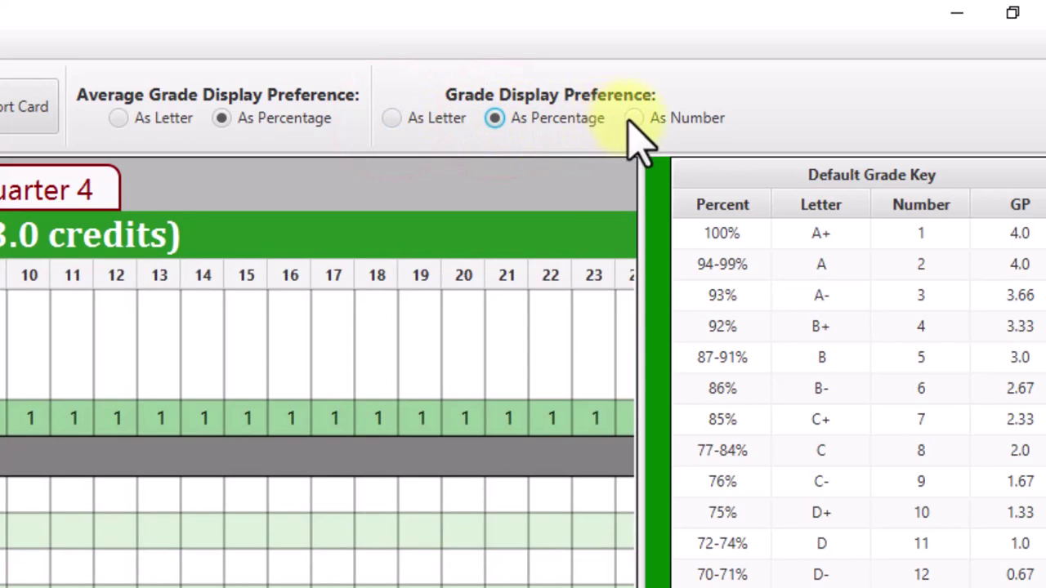
left_click(634, 118)
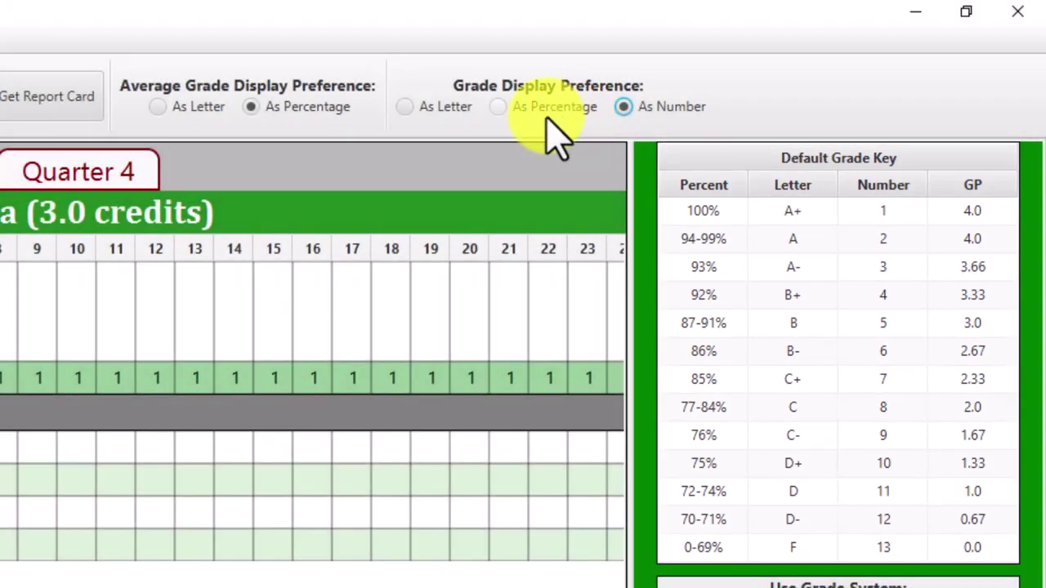
left_click(406, 106)
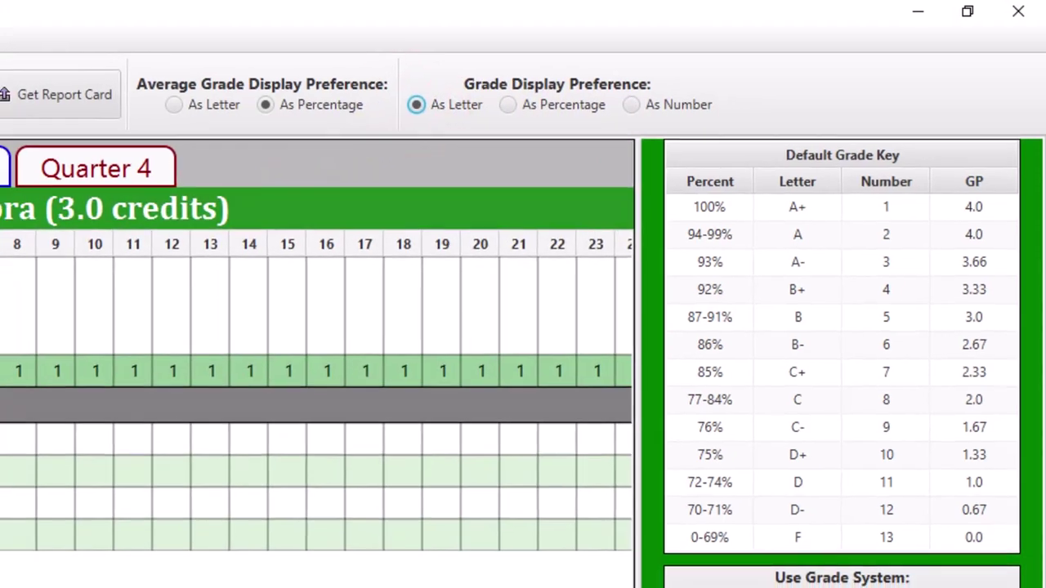
- Enter A+, B and C- as the first student's Quarter 1 Algebra grades for assignments 1 to 3
left_click(180, 291)
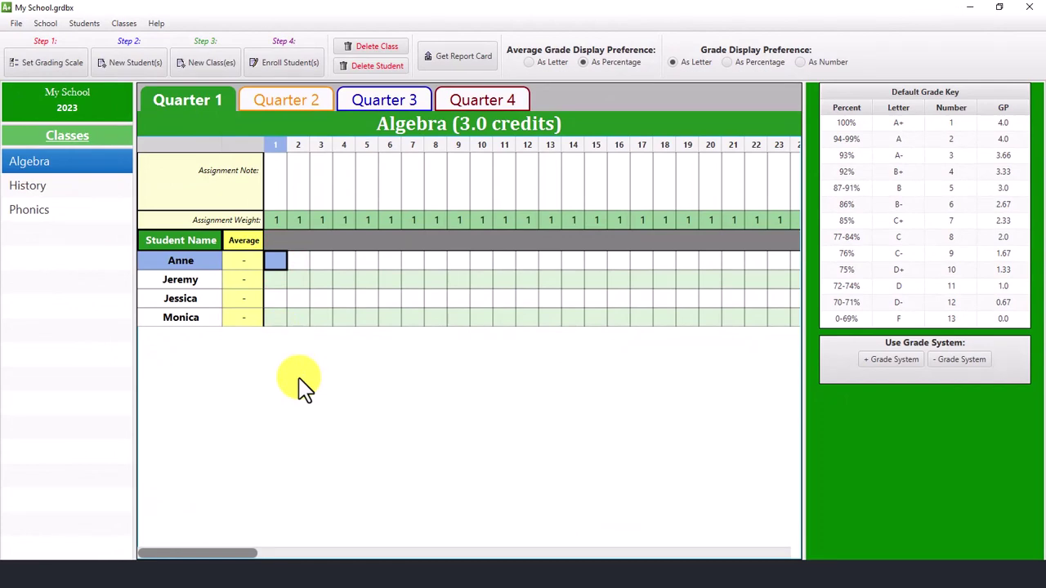
type("A+")
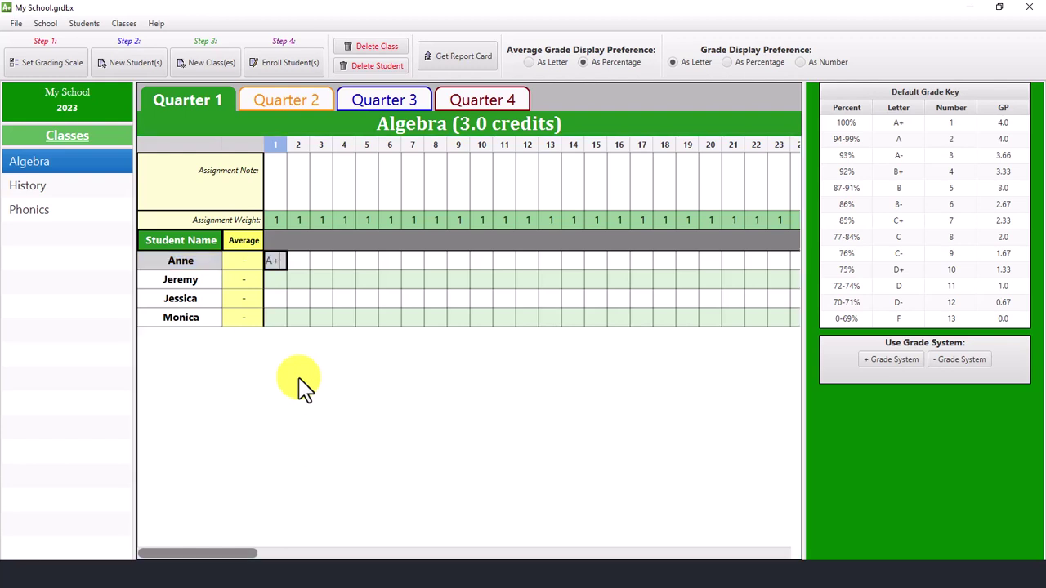
key("Tab")
type("B")
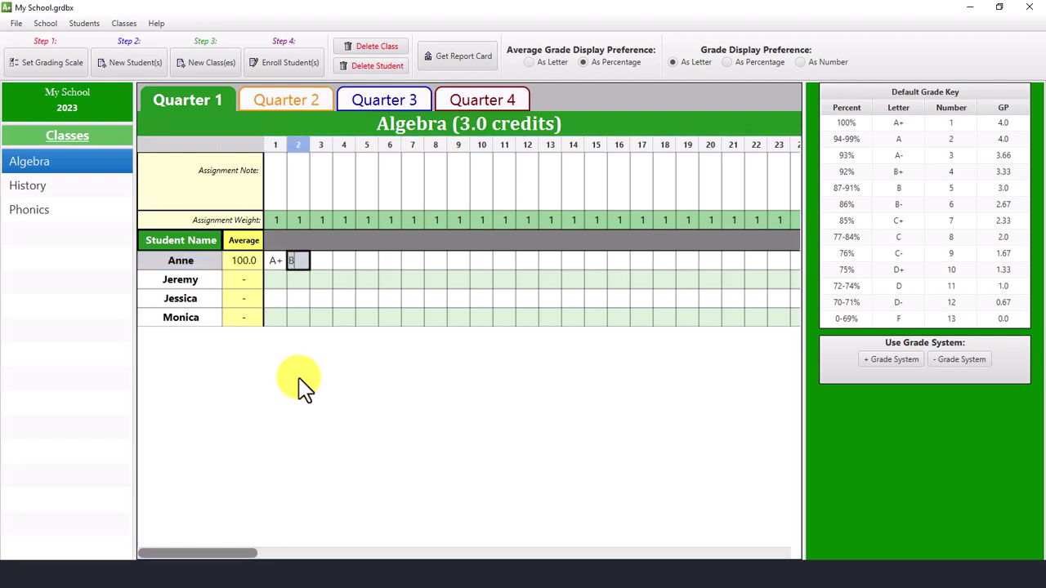
key("Tab")
type("C-")
key("Tab")
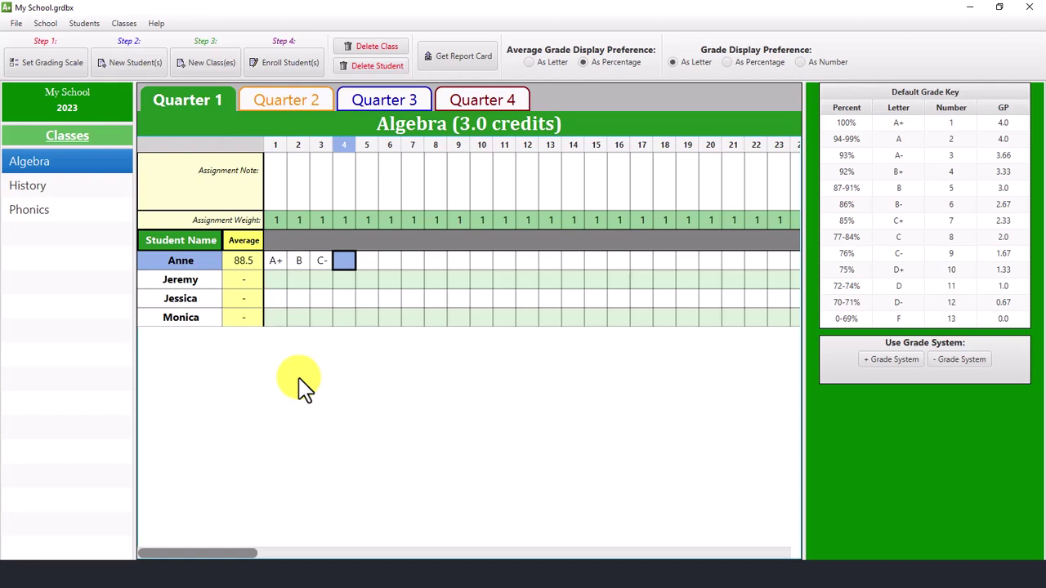
- Enter 88, 81, F and 13 as the second student's Algebra grades for assignments 1 to 4
key("Down")
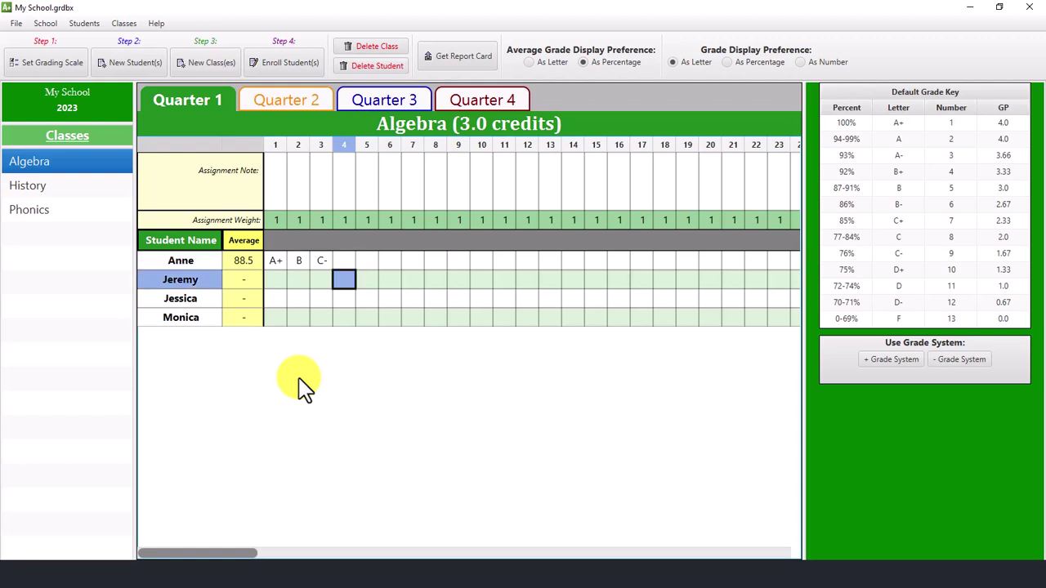
key("Left")
key("Left")
key("Left")
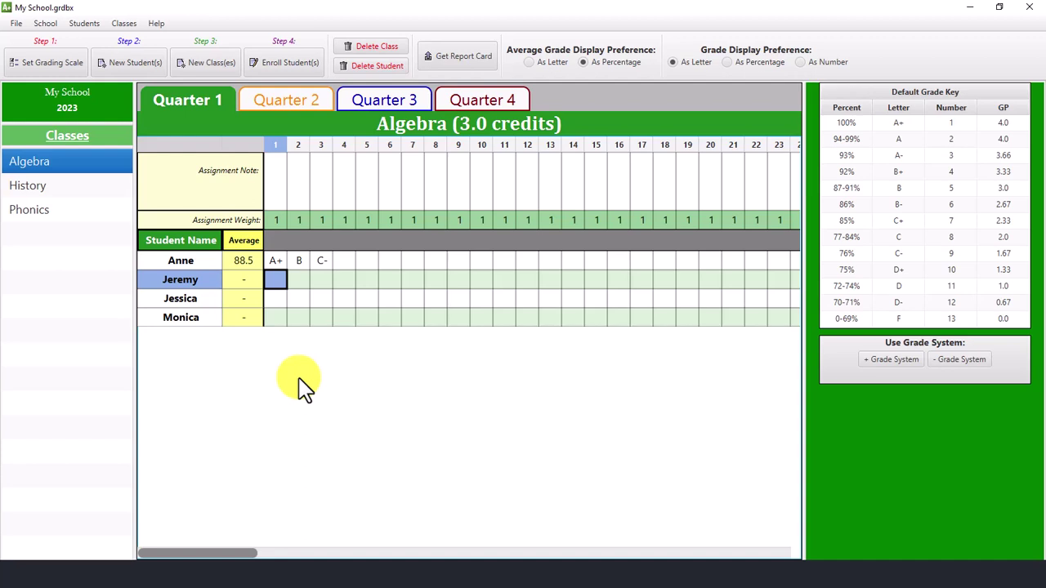
type("88")
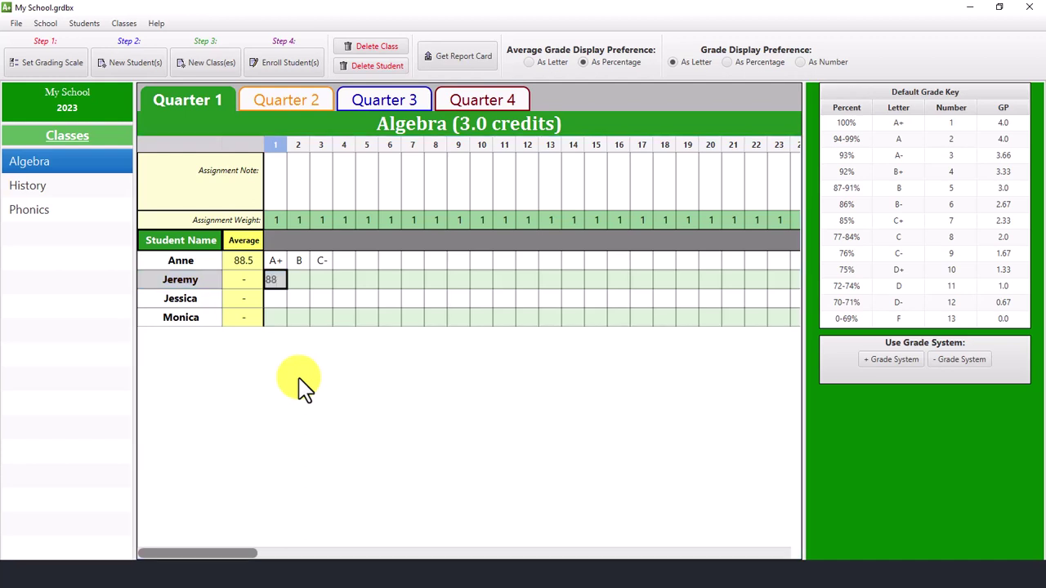
key("Tab")
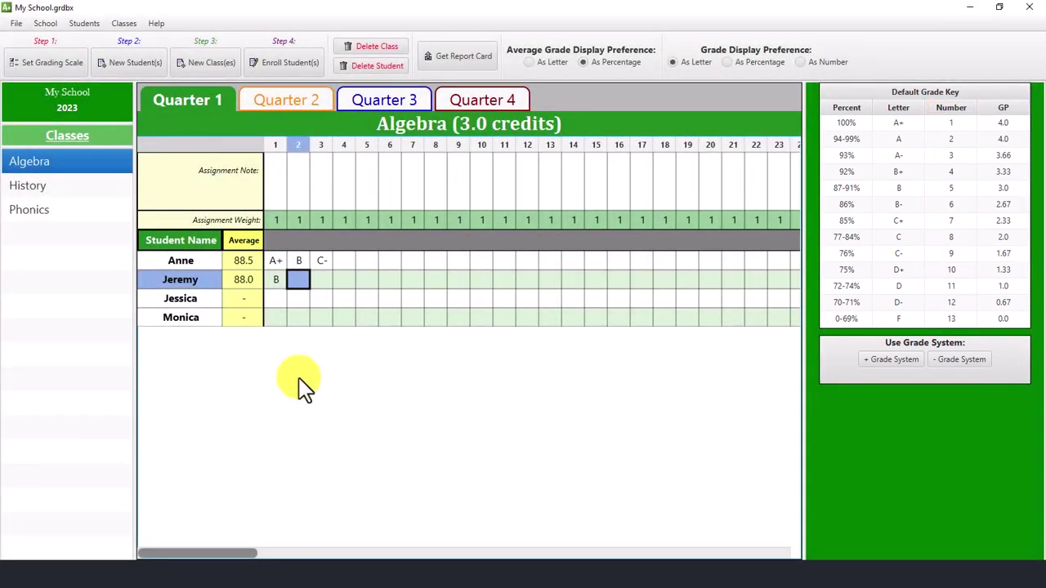
type("8")
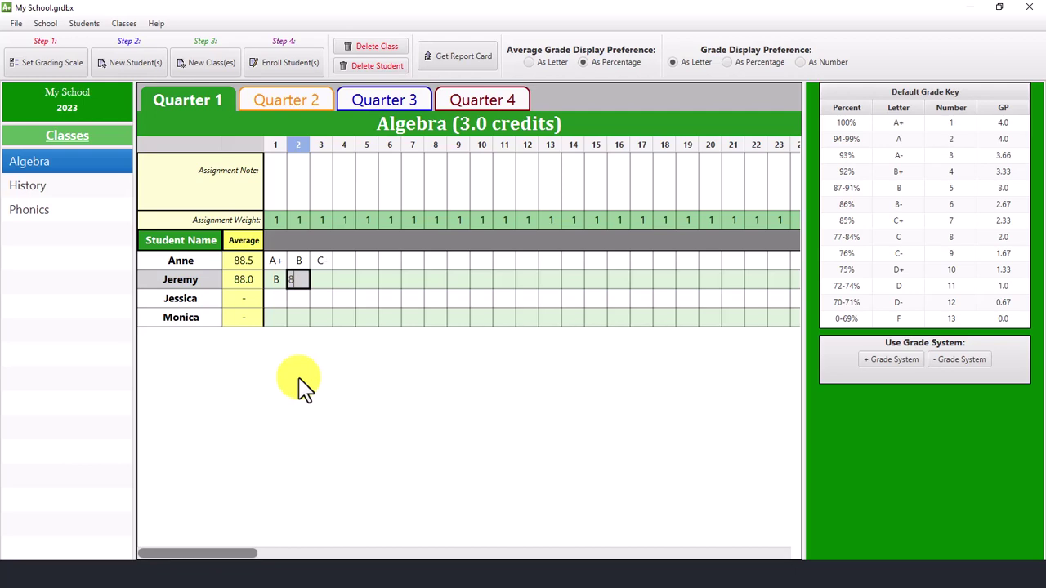
key("Tab")
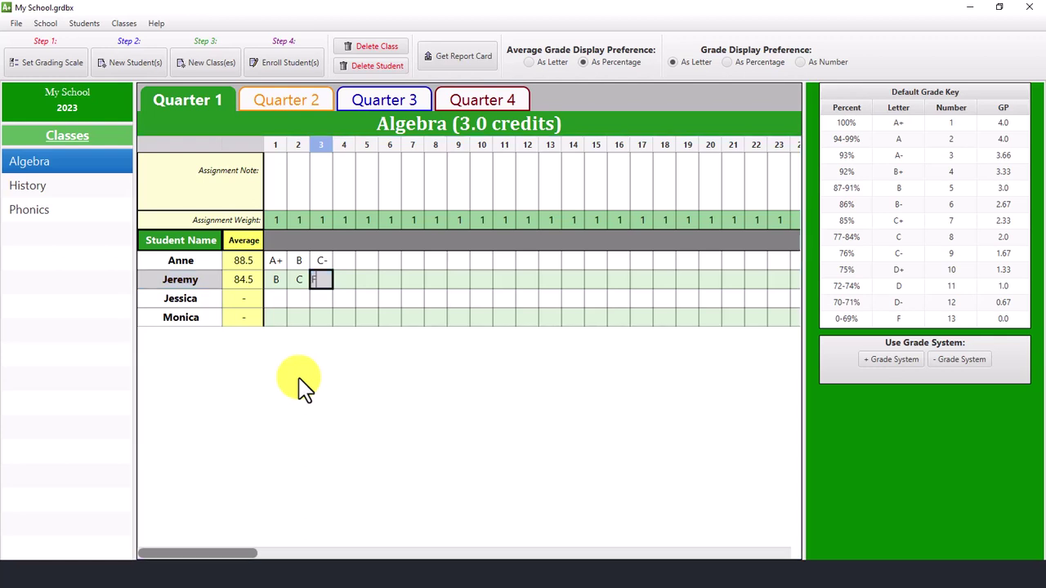
type("F")
key("Tab")
type("13")
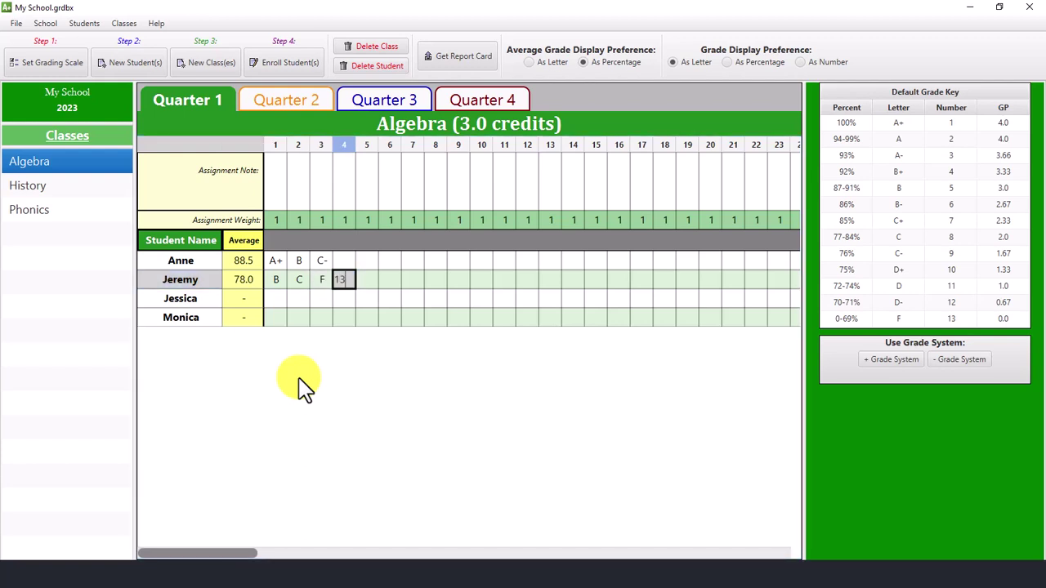
key("Tab")
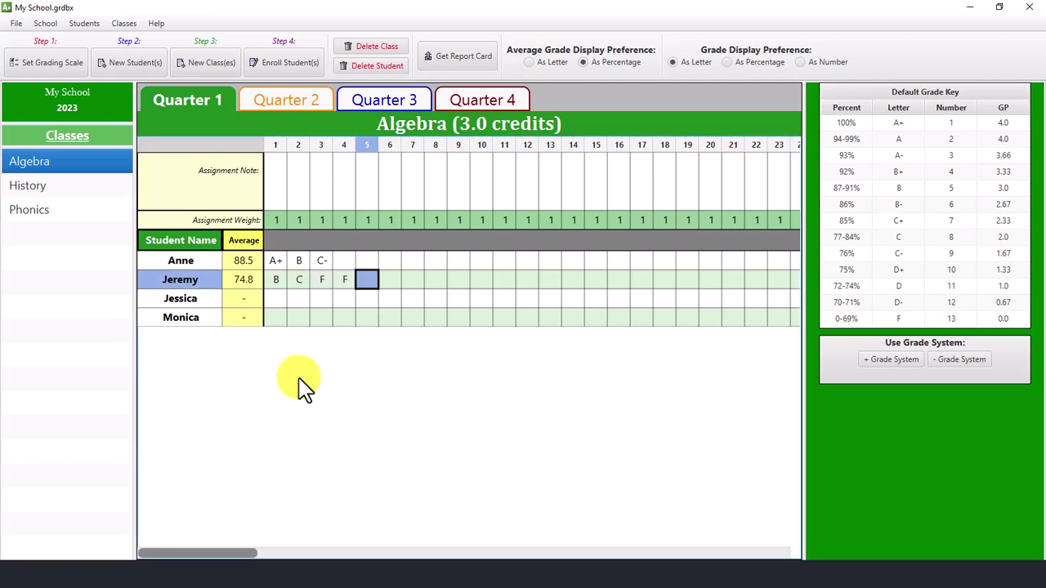
- Enter 1 and B as the third student's Algebra grades for assignments 1 and 2
key("Down")
key("Left")
key("Left")
key("Left")
key("Left")
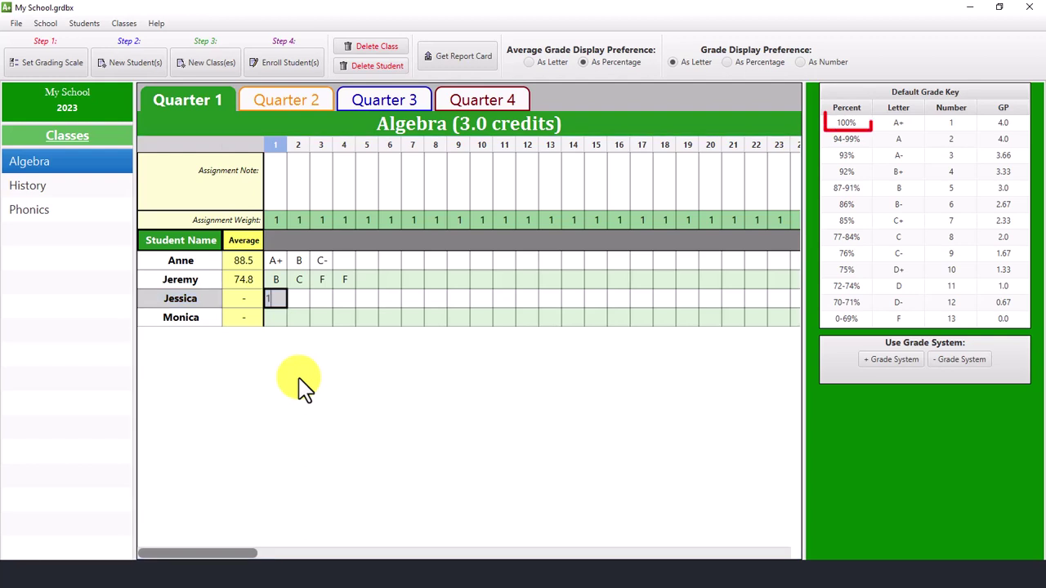
type("100")
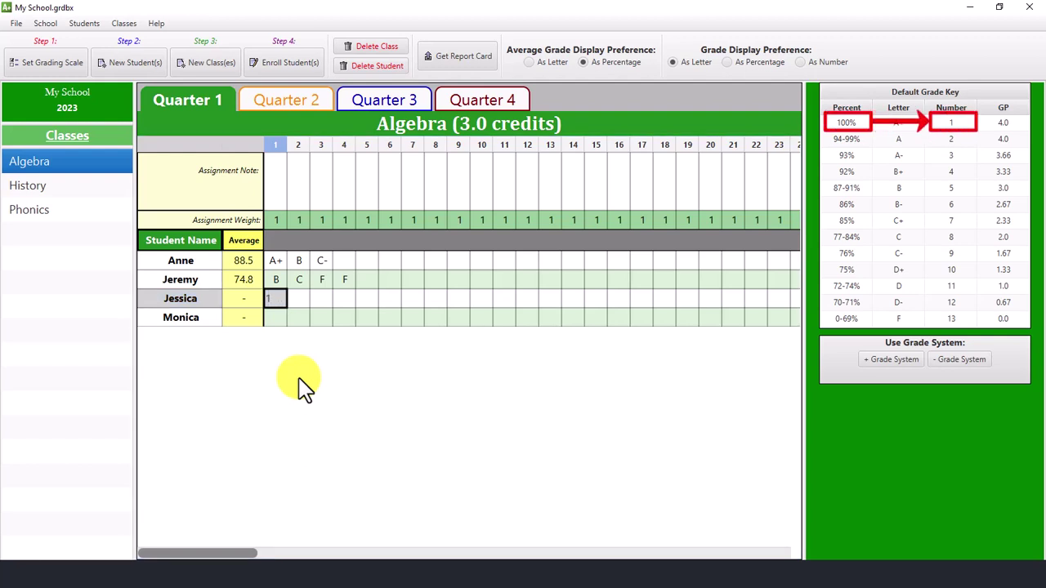
key("Tab")
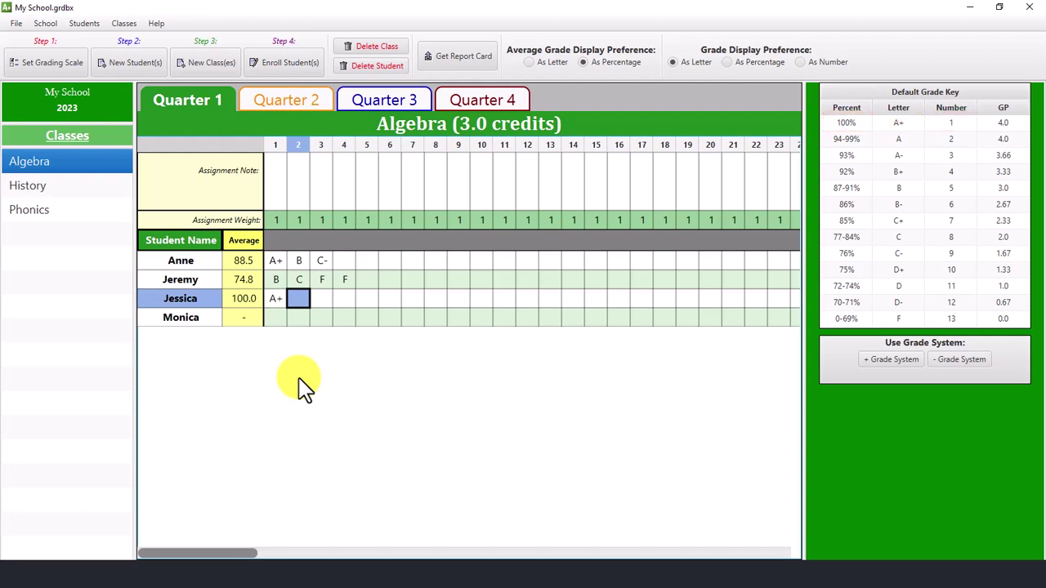
type("B")
key("Tab")
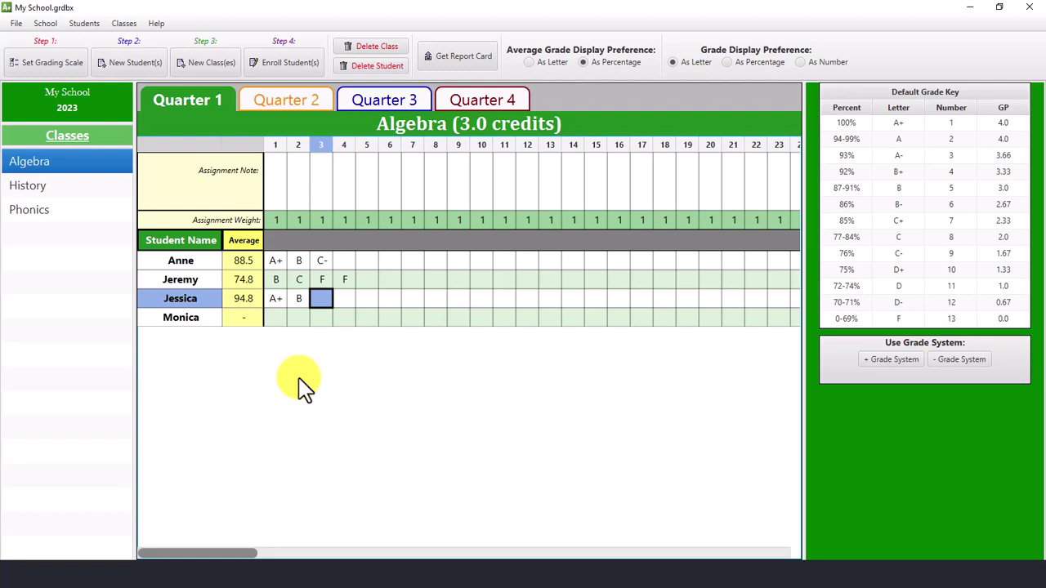
- Enter the fourth student's Algebra scores as "3 10" for assignment 1 and "10 3" for assignment 2
key("Down")
key("Left")
key("Left")
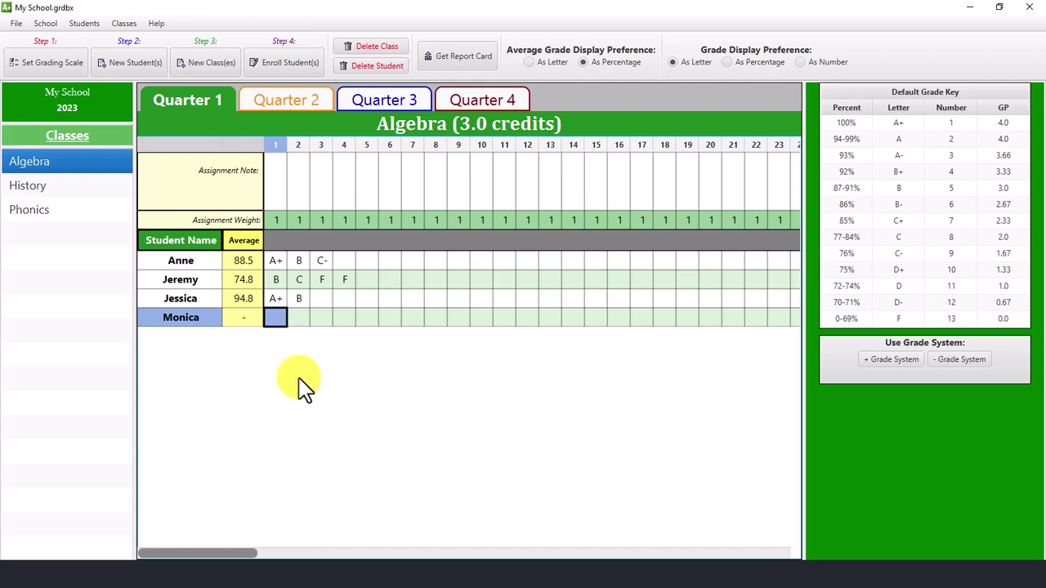
type("3")
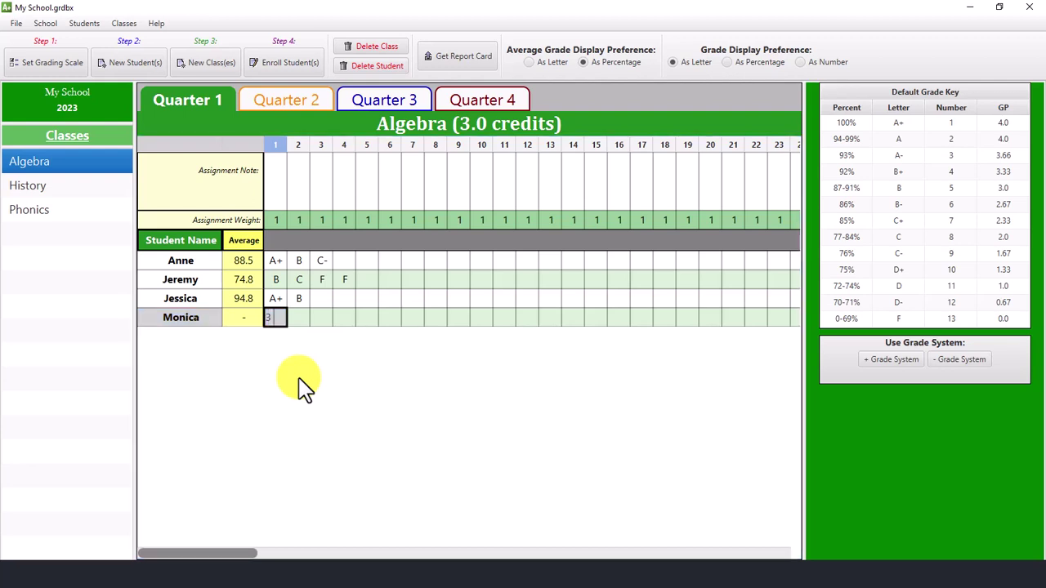
type(" 10")
key("Tab")
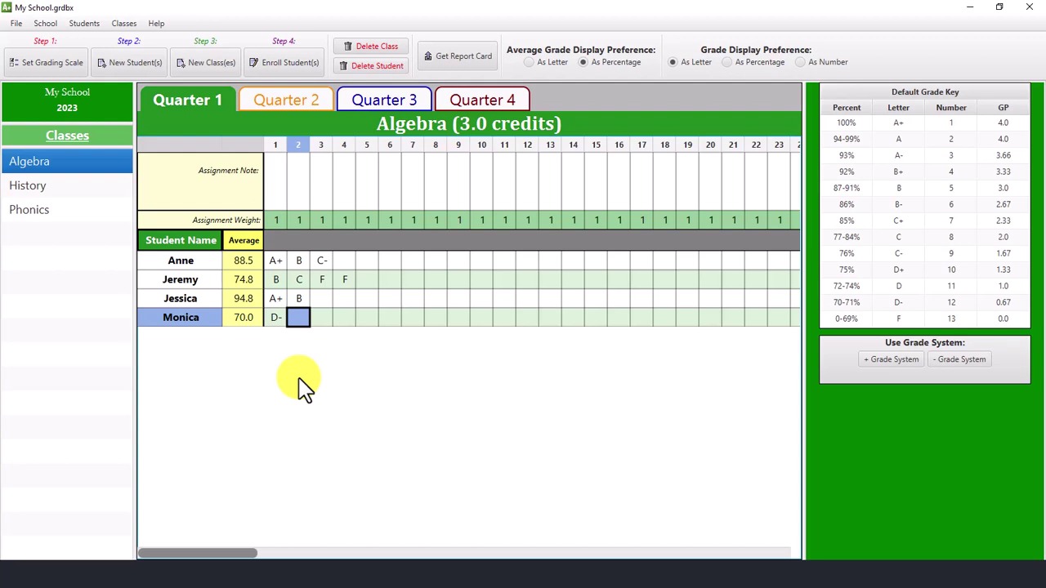
type("10 3")
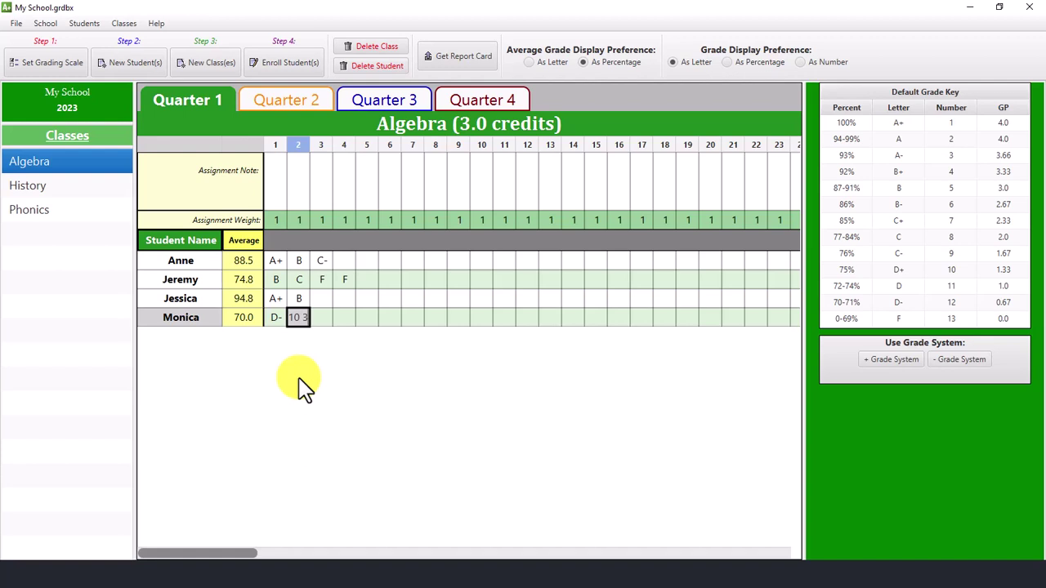
key("Tab")
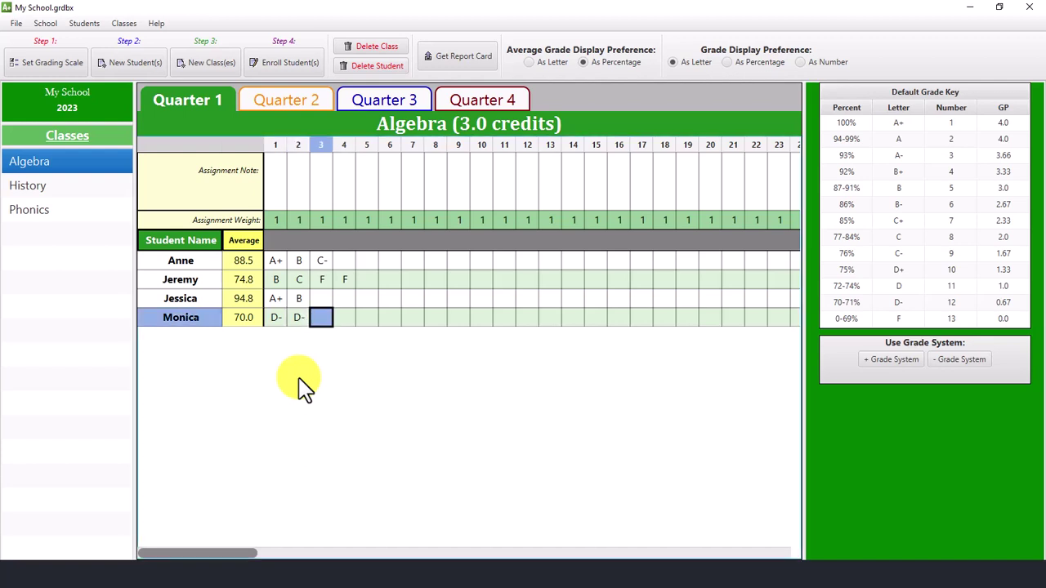
- Enter 4, 5, 9, 1, 2, 3 and 4 as the fourth student's grades for assignments 3 to 9
type("4")
key("Tab")
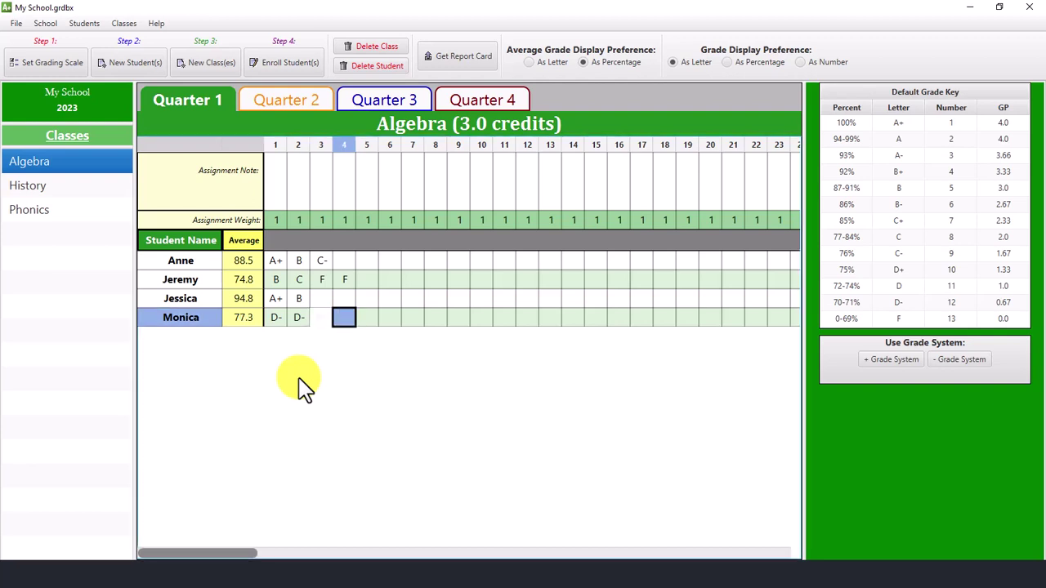
type("5")
key("Tab")
type("9")
key("Tab")
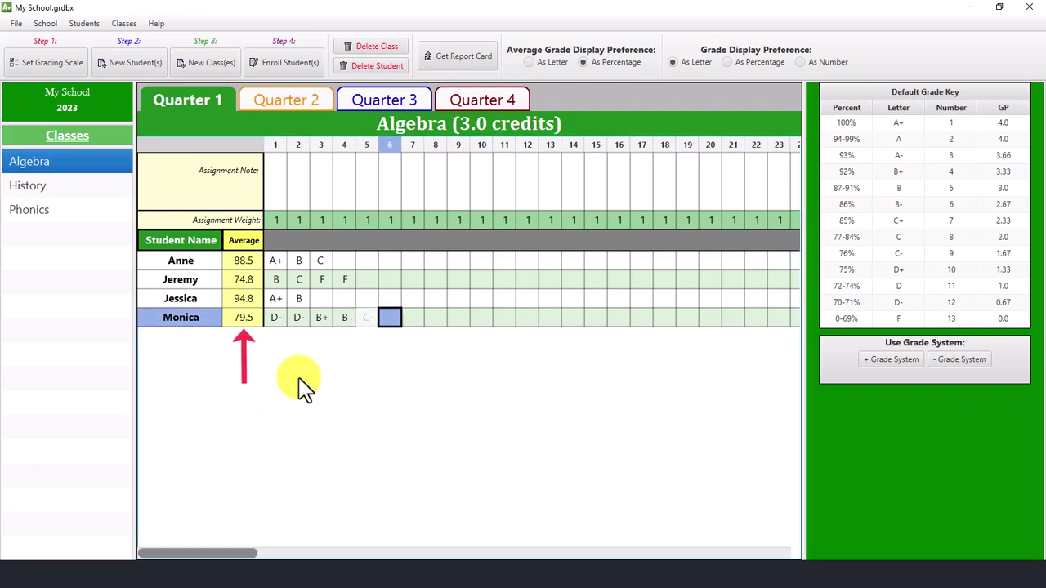
type("1")
key("Tab")
type("2")
key("Tab")
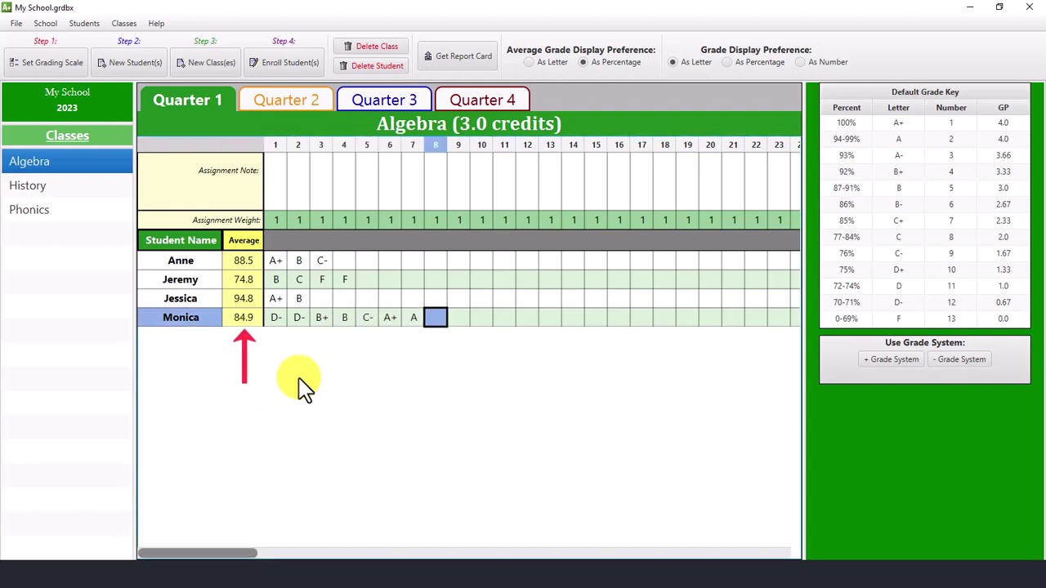
type("3")
key("Tab")
type("4")
key("Tab")
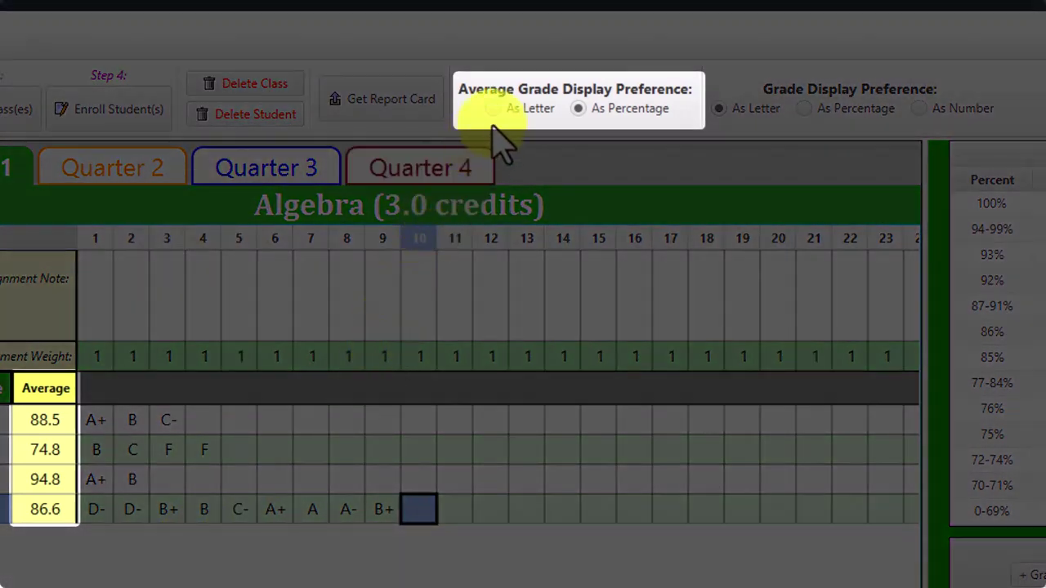
- Preview averages as letters and individual grades as percentages and numbers, ending with averages as percentages and grades as letters
left_click(493, 109)
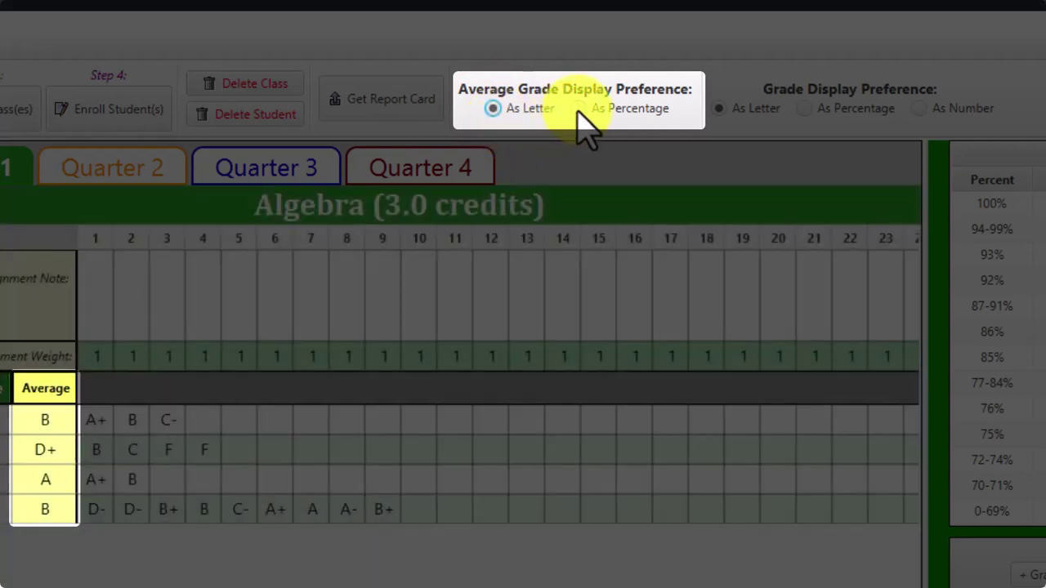
left_click(577, 110)
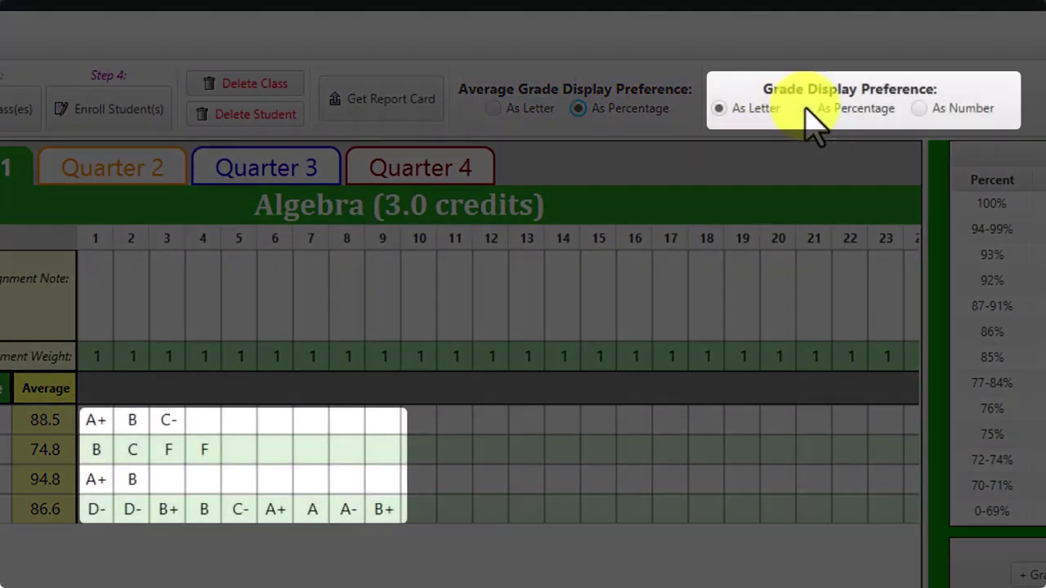
left_click(805, 108)
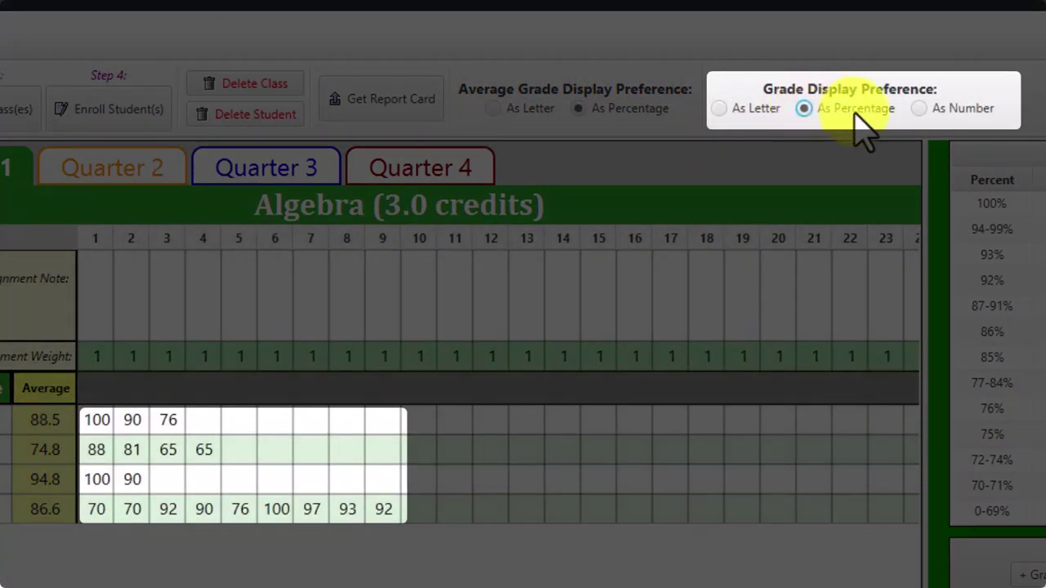
left_click(920, 109)
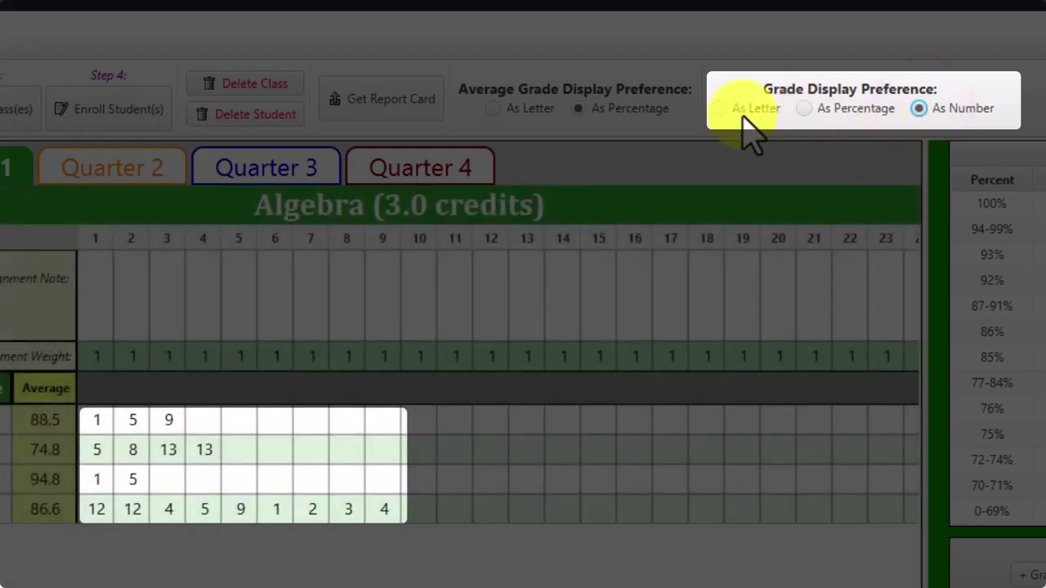
left_click(719, 109)
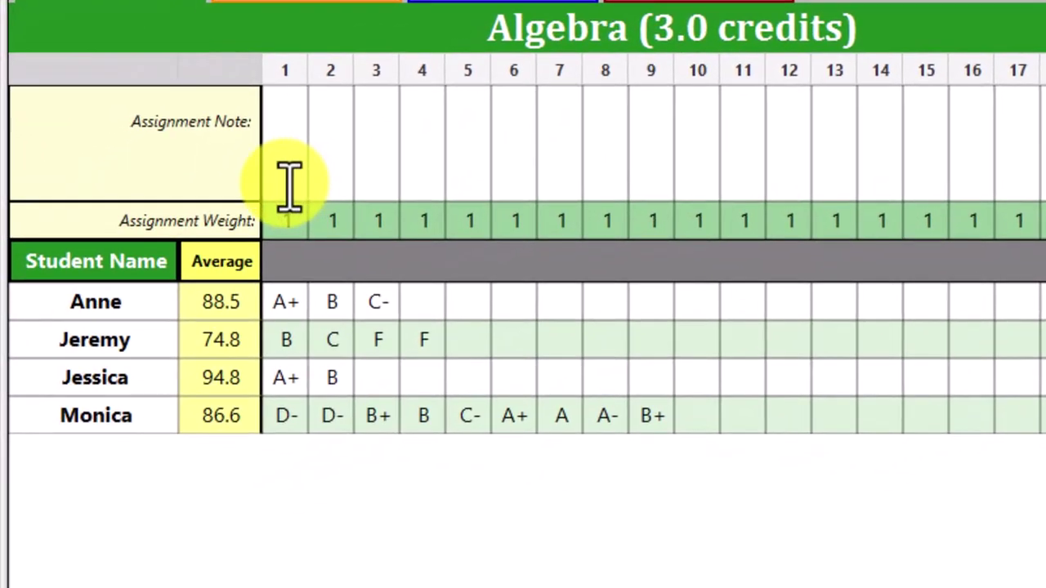
- Label Algebra assignment 1 with the note "Test 1" and assignment 2 with the note "page 3"
left_click(243, 199)
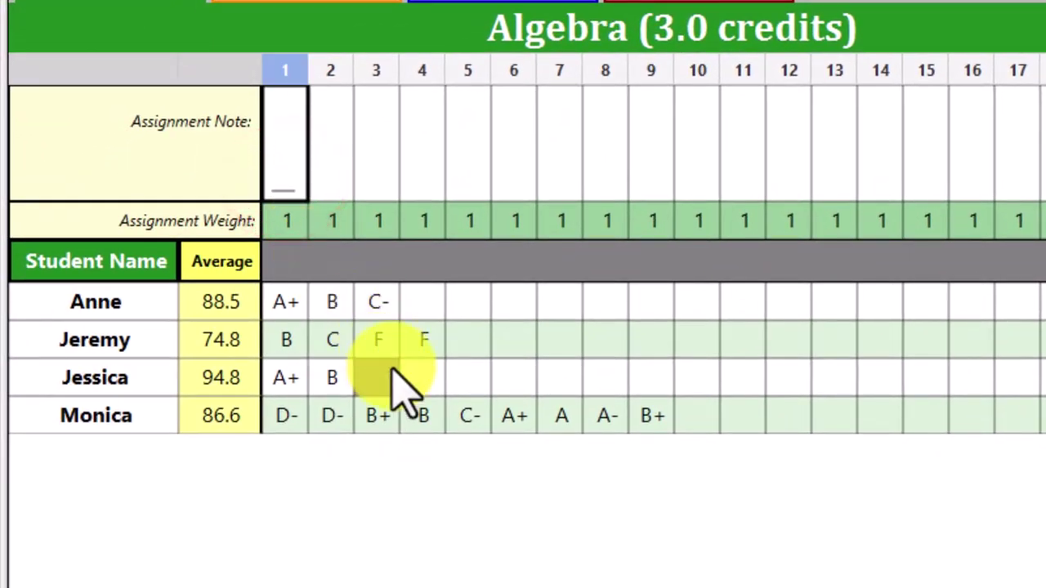
type("Test 1")
key("Tab")
type("page 3")
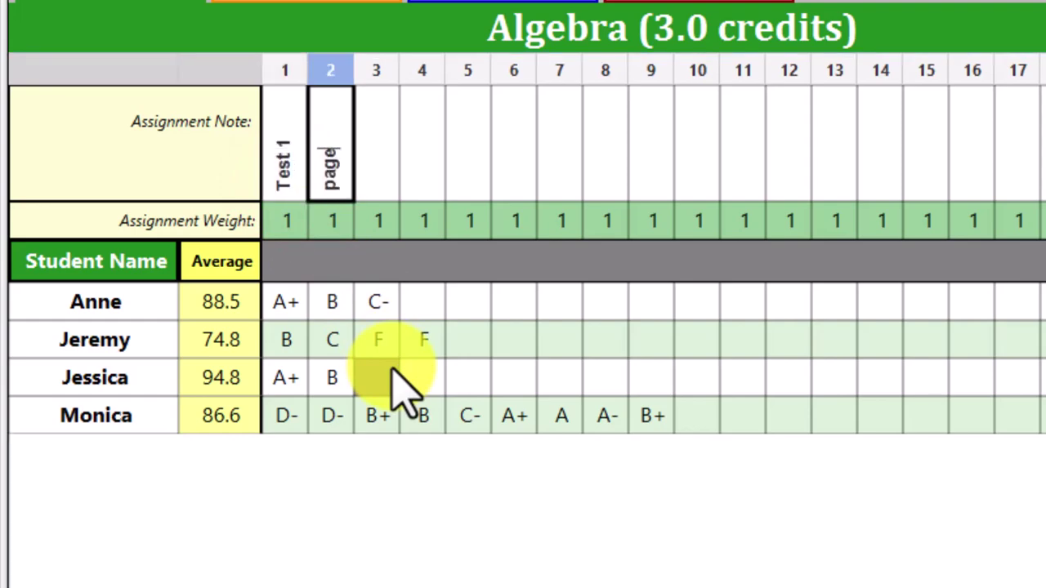
key("Tab")
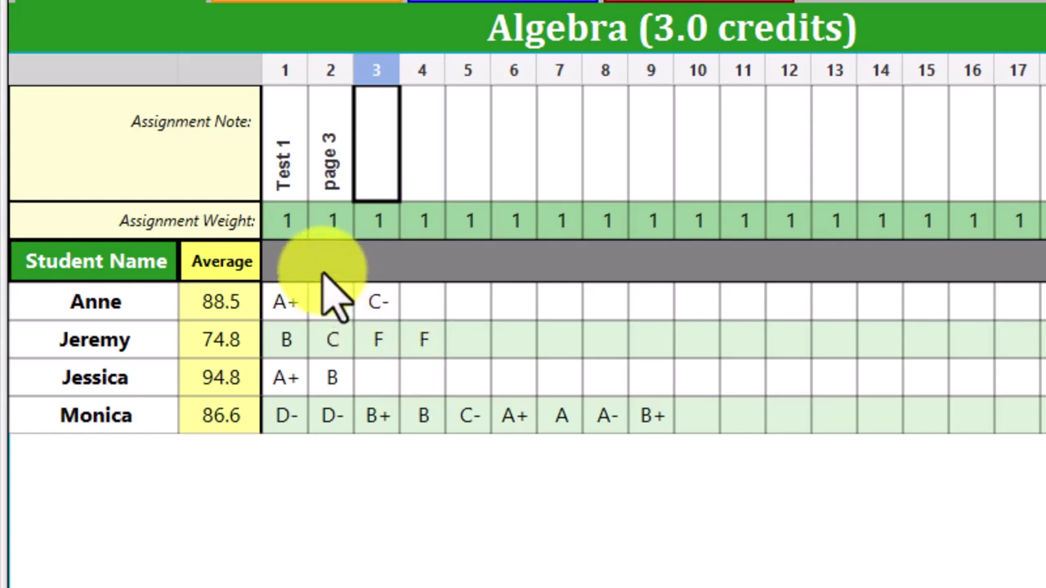
- Set the weight of Algebra assignment 1 to 5
left_click(292, 222)
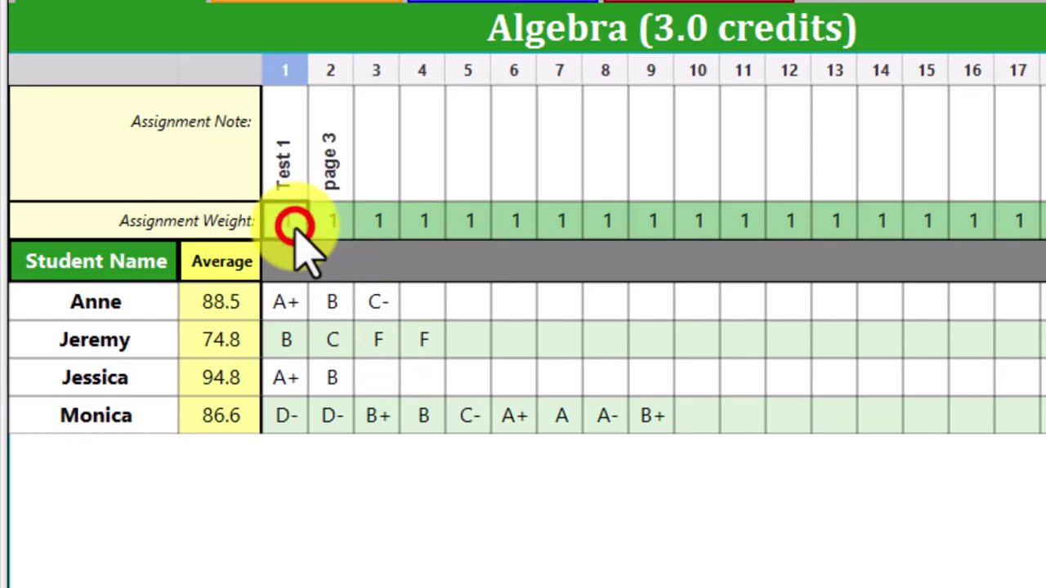
double_click(296, 224)
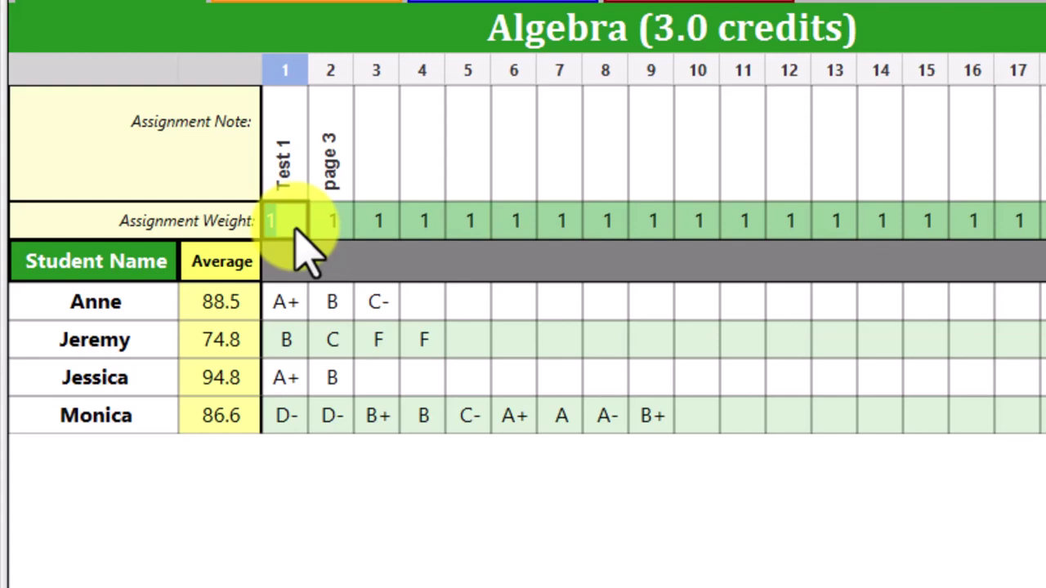
double_click(298, 232)
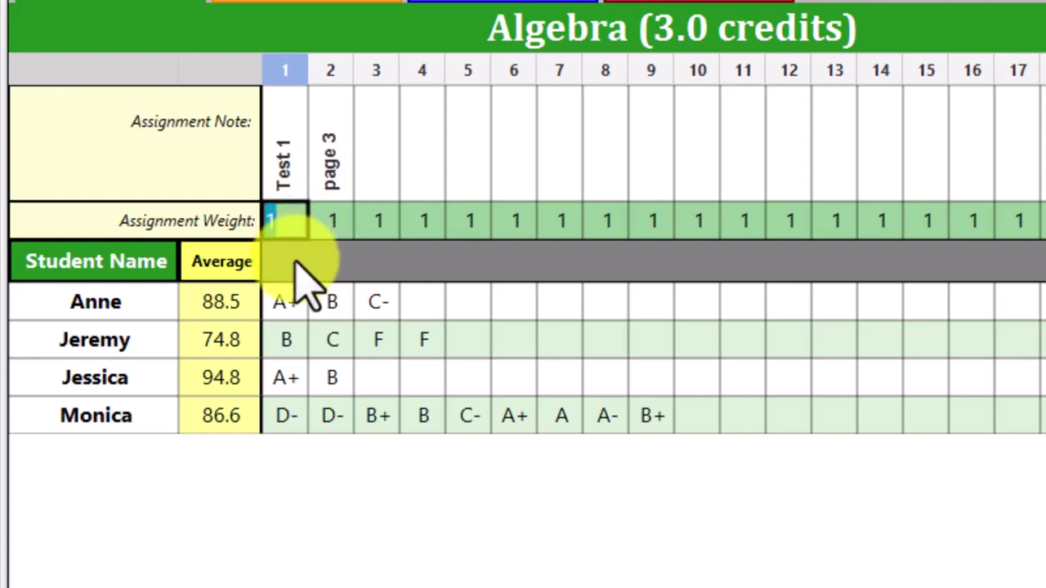
type("5")
key("Tab")
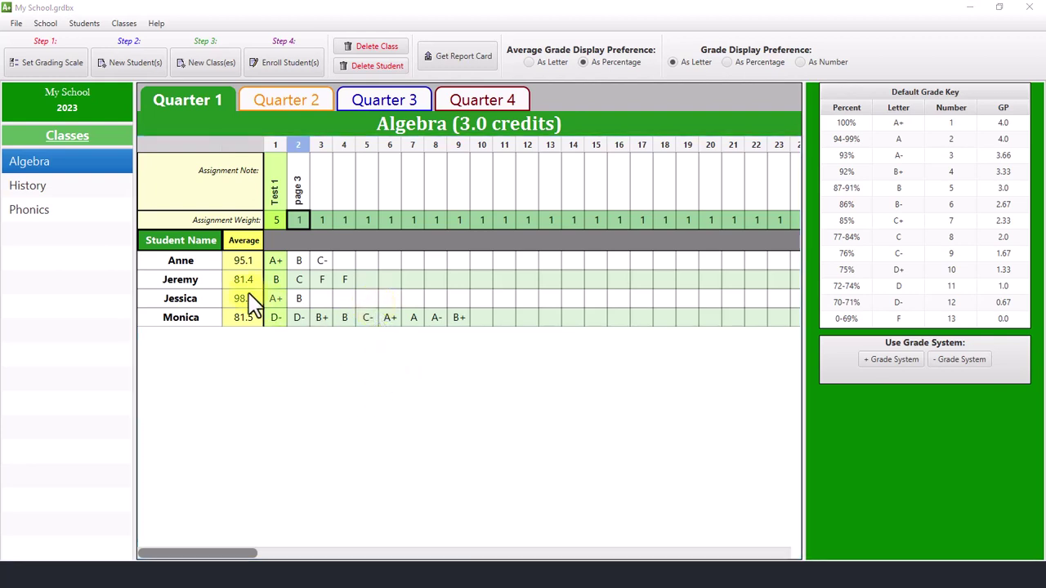
- Start a category-based grading system for Algebra and add a third category to it
left_click(891, 361)
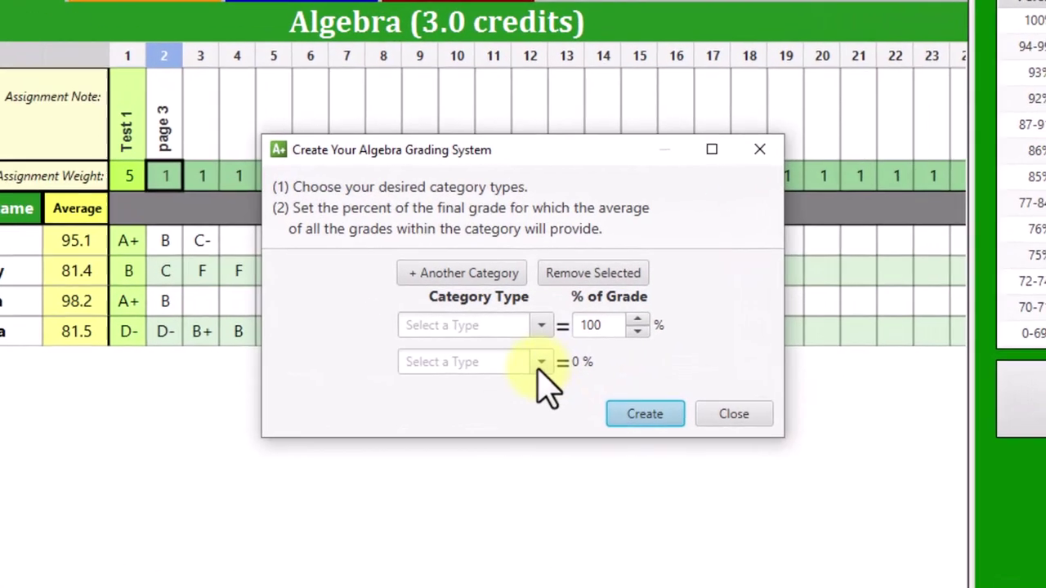
left_click(541, 328)
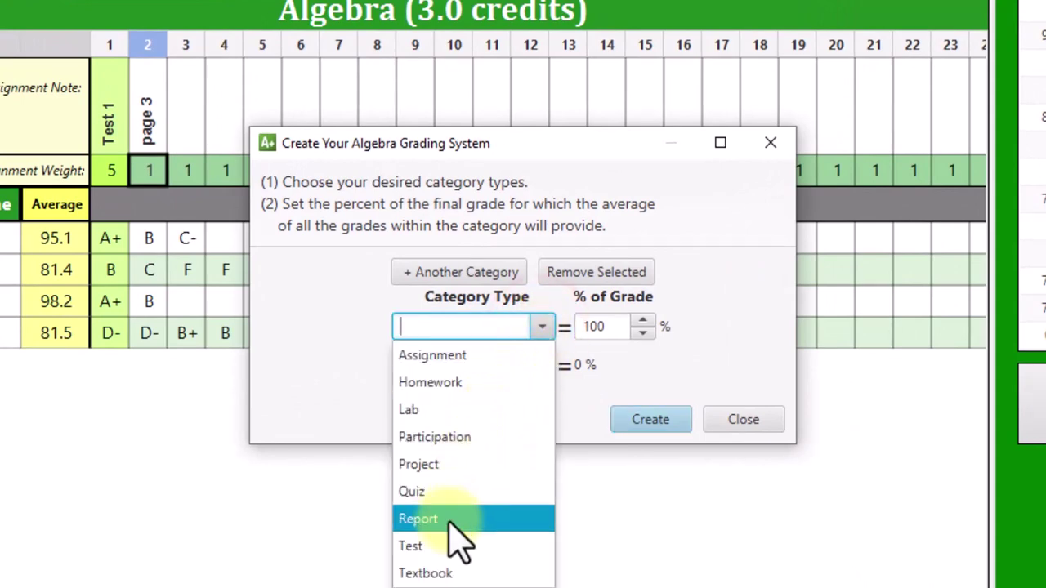
left_click(354, 337)
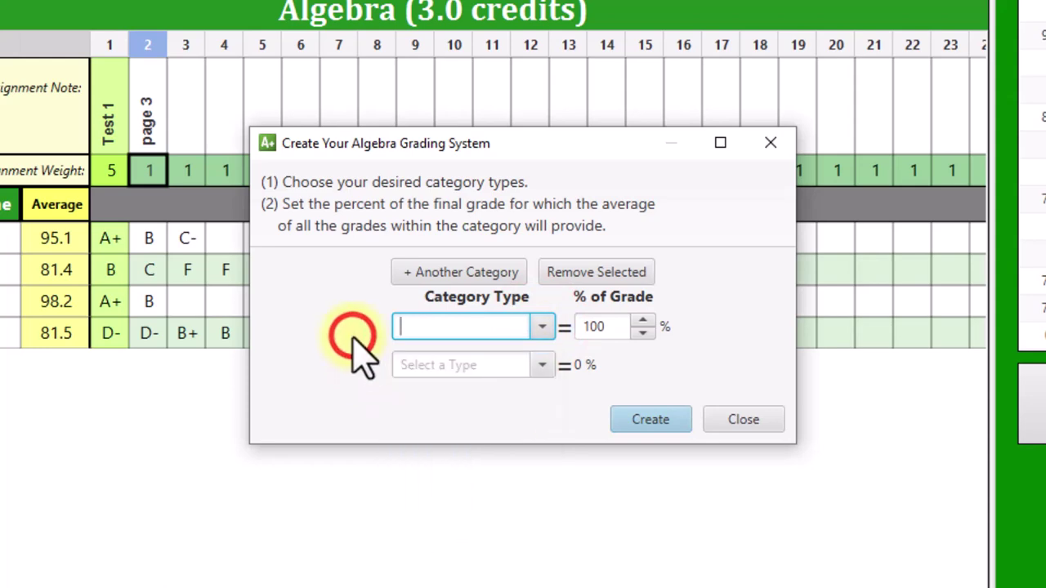
left_click(408, 278)
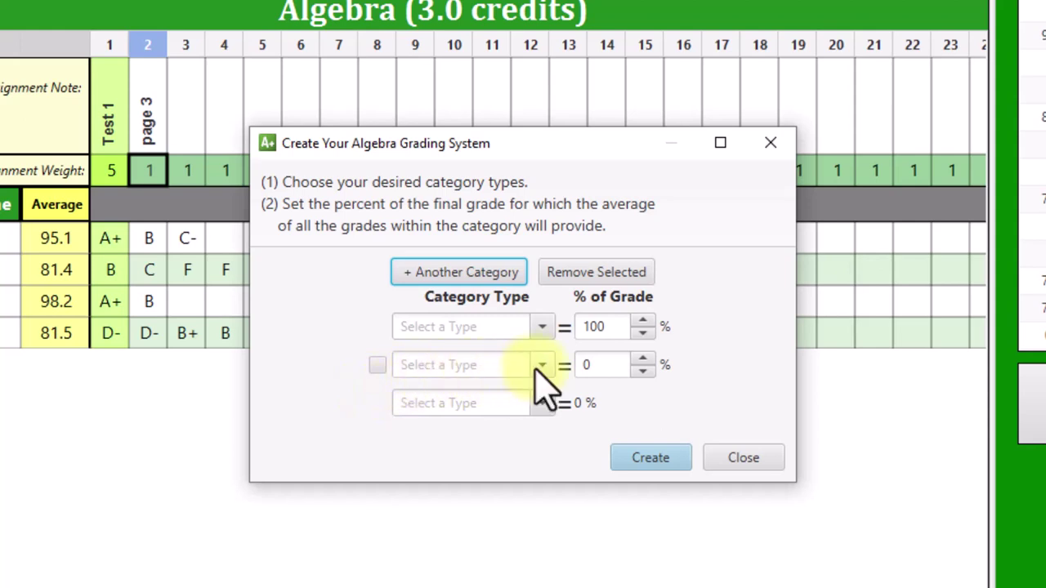
- Lower the first category's percentage of the grade to 88%
left_click(644, 333)
left_click(645, 332)
left_click(645, 332)
left_click(645, 332)
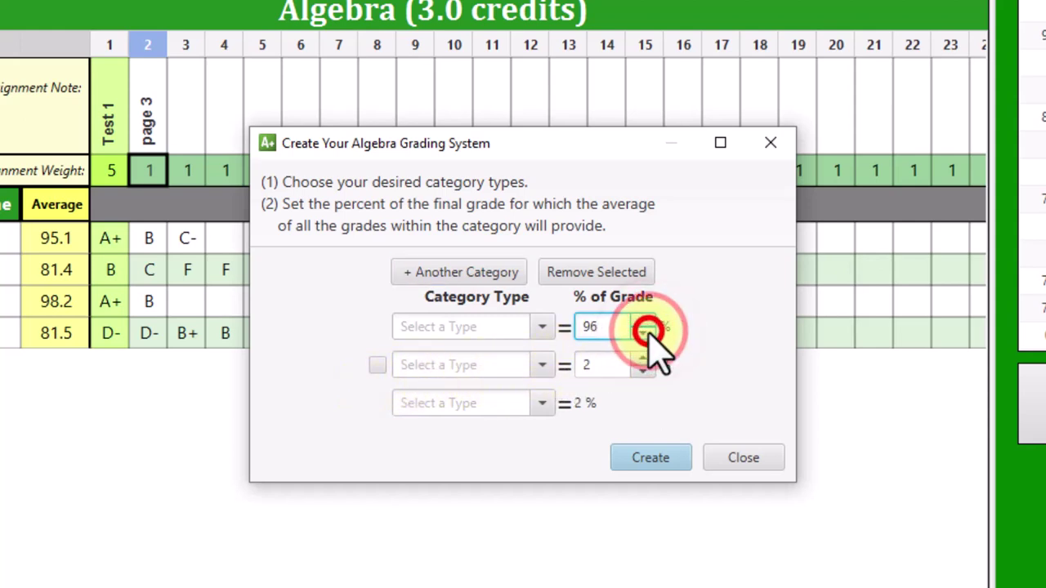
left_click(645, 331)
left_click(645, 331)
left_click(646, 331)
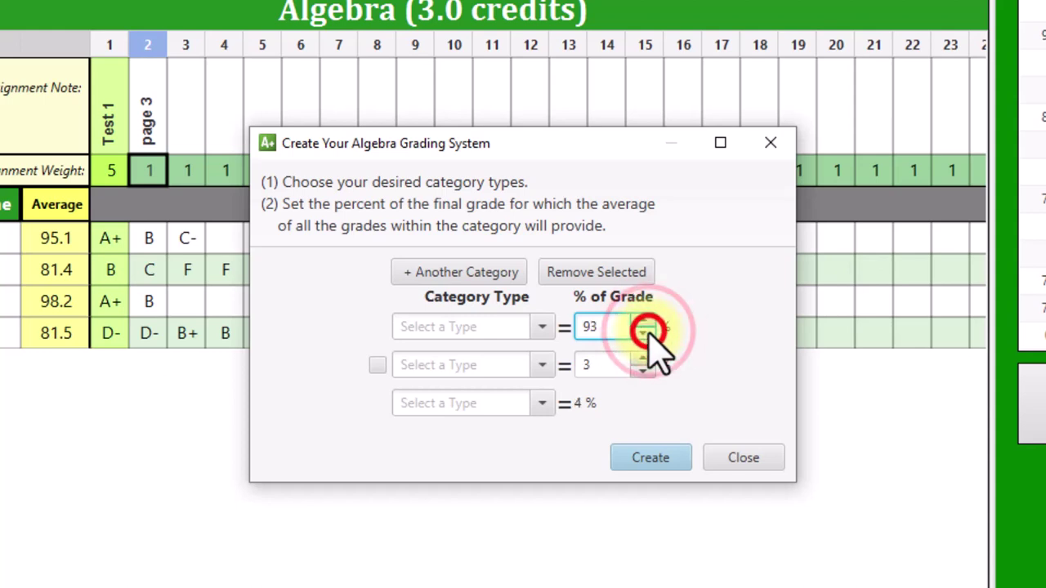
left_click(646, 331)
left_click(646, 331)
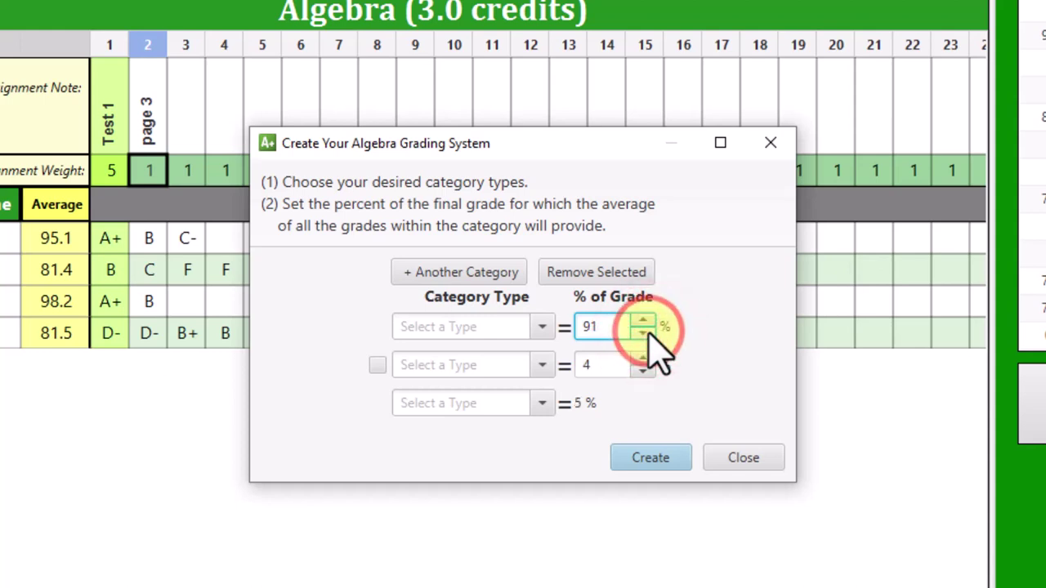
left_click(646, 331)
key("Down")
key("Down")
key("Down")
key("Down")
key("Down")
key("Down")
key("Down")
key("Down")
key("Down")
key("Down")
key("Down")
key("Down")
key("Down")
key("Down")
key("Down")
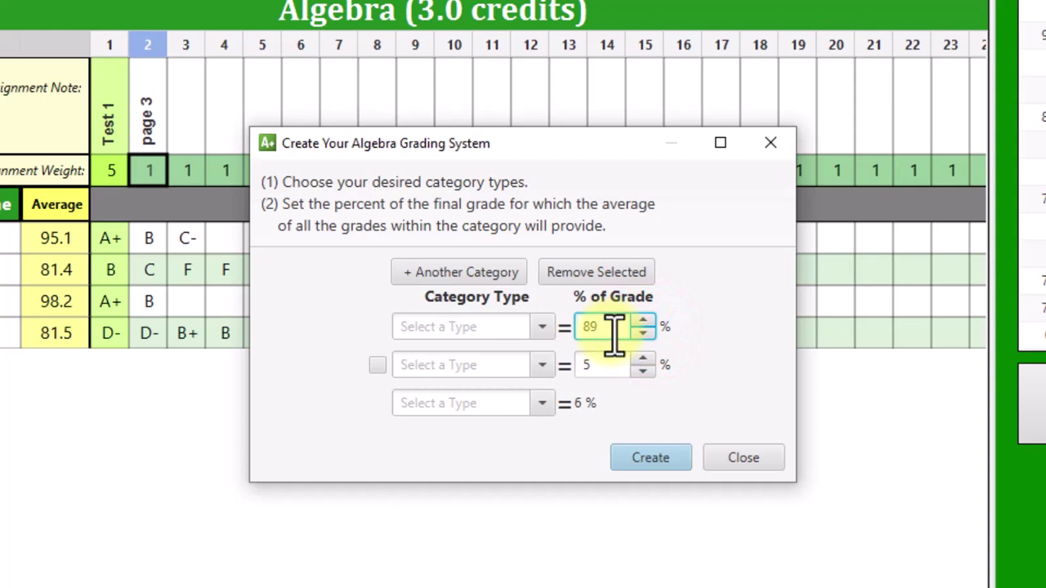
key("Up")
key("Up")
key("Up")
key("Up")
key("Up")
key("Up")
key("Up")
key("Up")
key("Up")
key("Up")
key("Up")
key("Up")
key("Up")
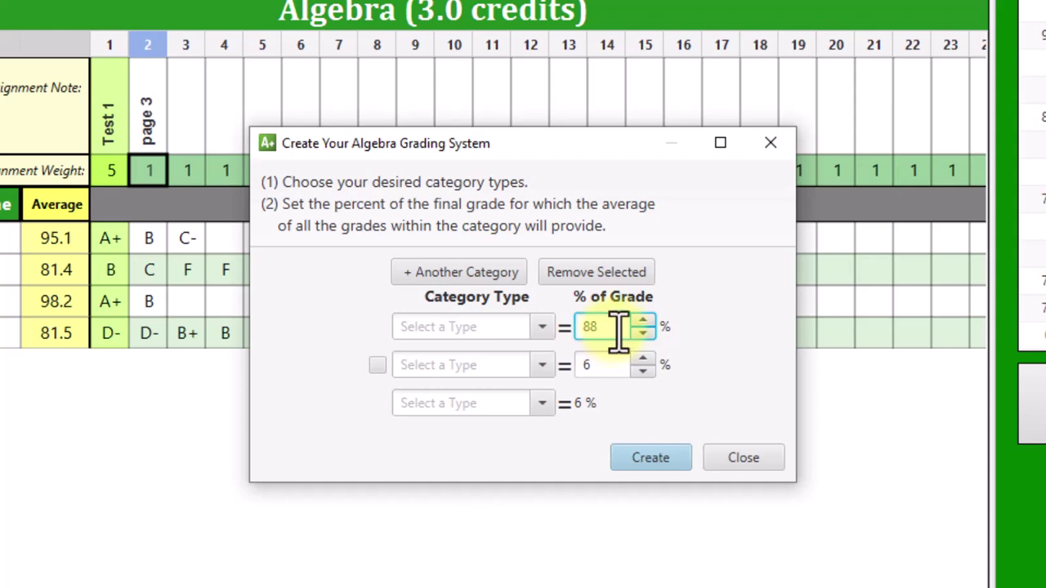
- Choose Assignment, Test and Quiz as the three category types of the Algebra grading system
left_click(544, 317)
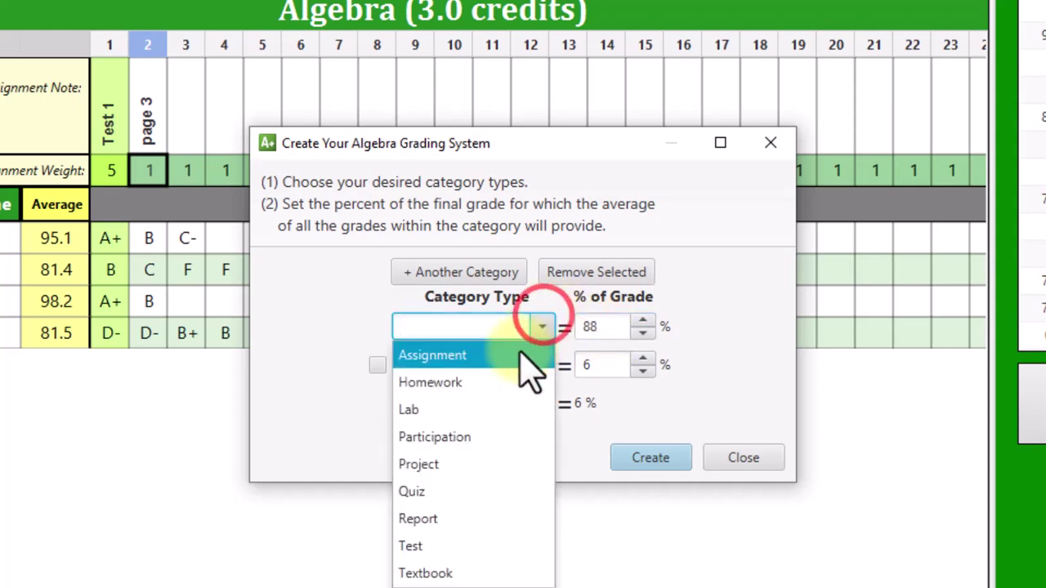
left_click(518, 353)
left_click(541, 364)
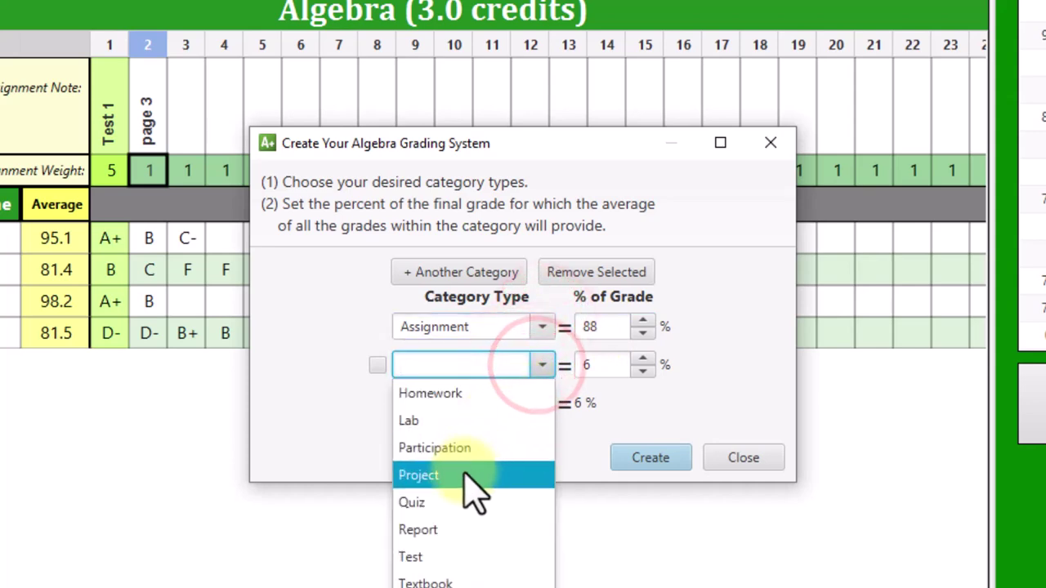
left_click(445, 556)
left_click(542, 404)
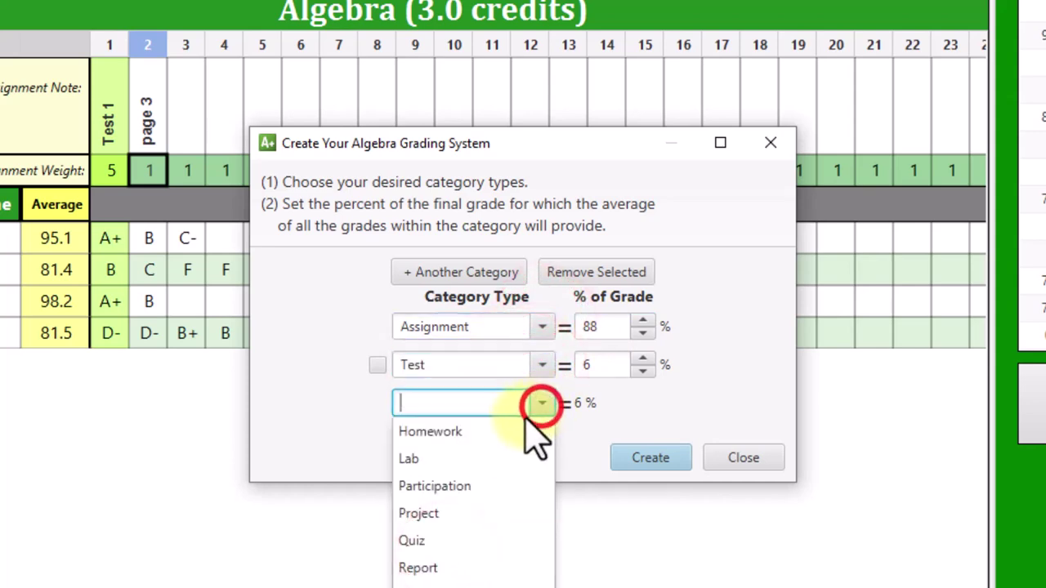
left_click(439, 538)
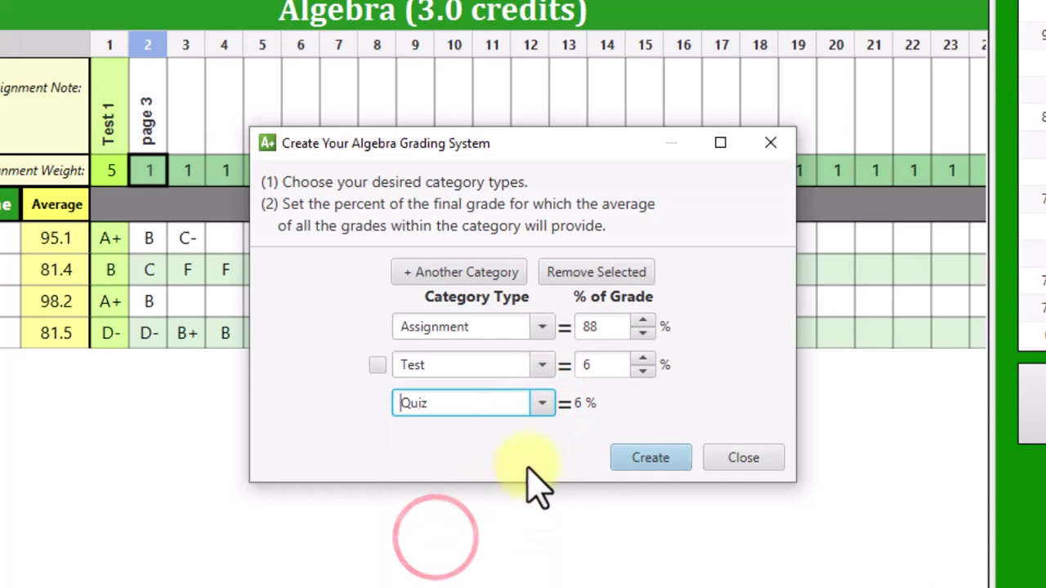
- Set the percentage of the grade to 60% for Assignment and 30% for Test
left_click(643, 334)
left_click(643, 334)
left_click(643, 334)
left_click_drag(645, 337, 643, 363)
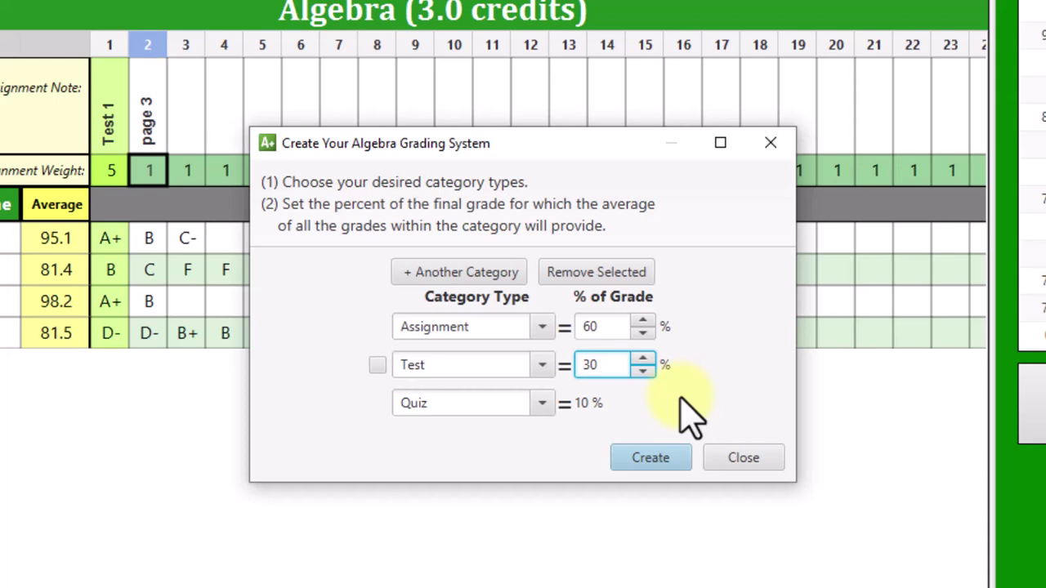
- Create the Algebra grading system with Assignment as the default category
left_click(653, 459)
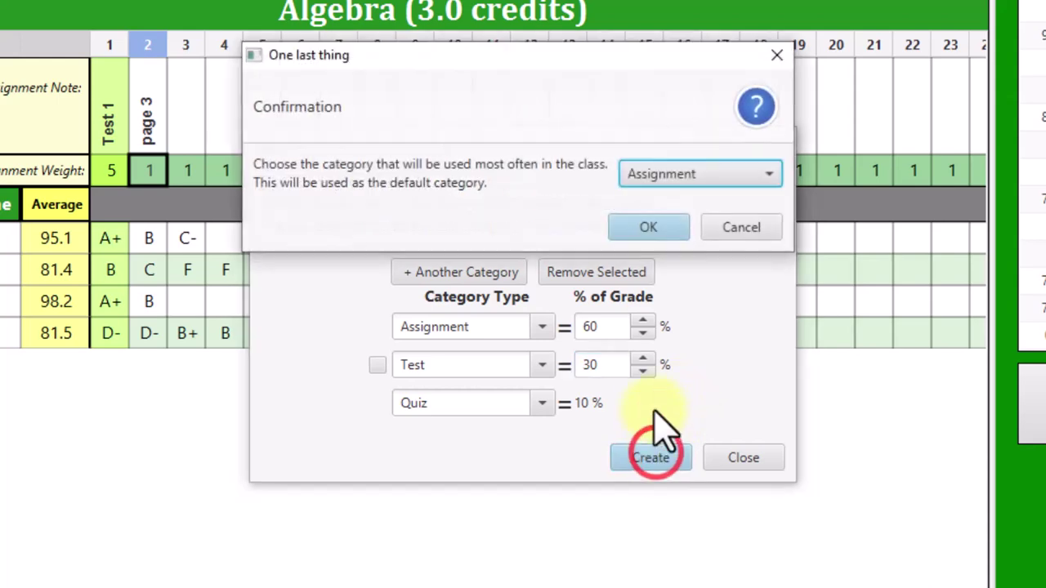
left_click(697, 175)
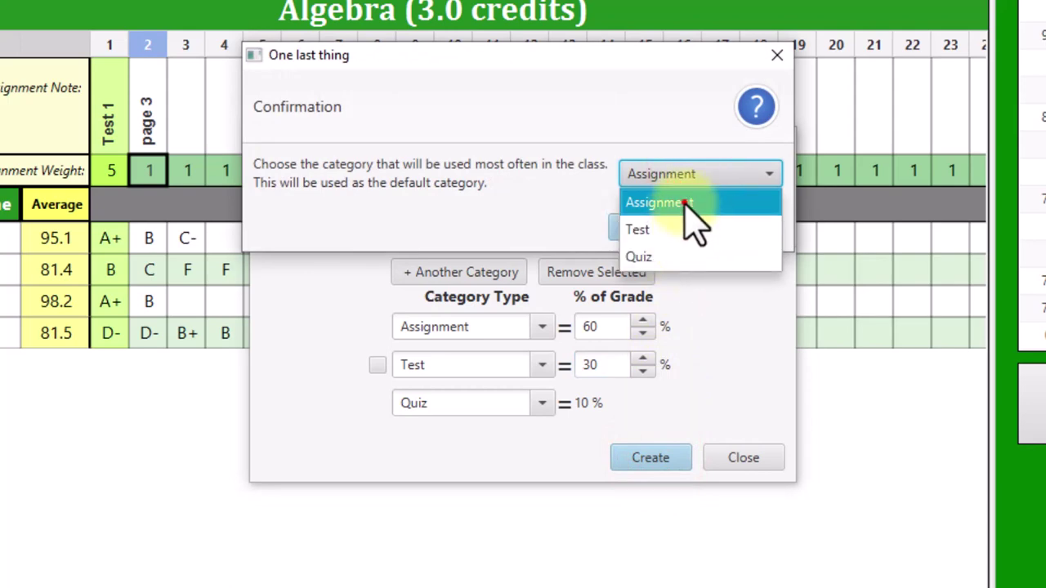
left_click(685, 203)
left_click(666, 227)
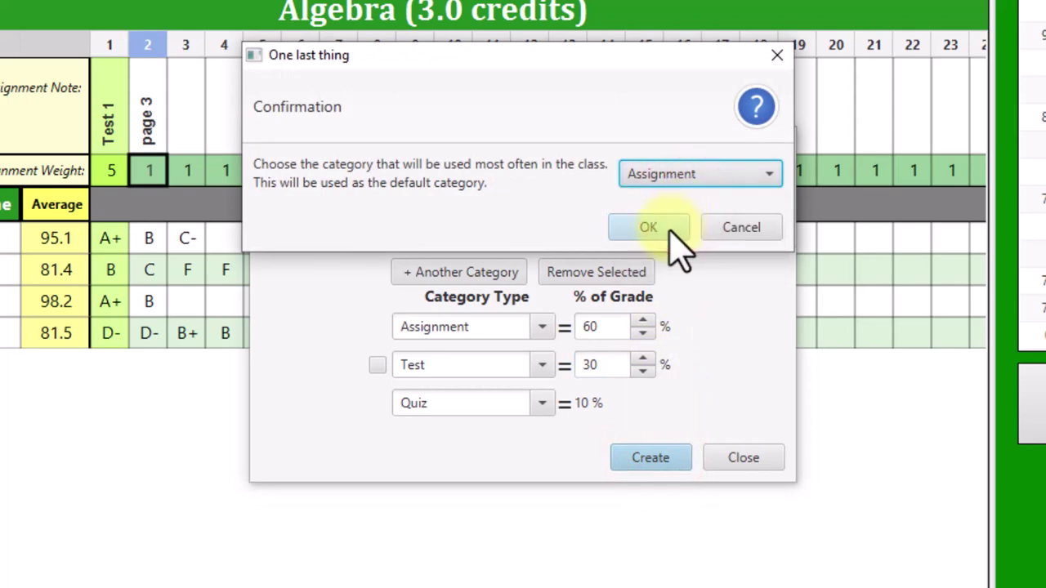
left_click(668, 229)
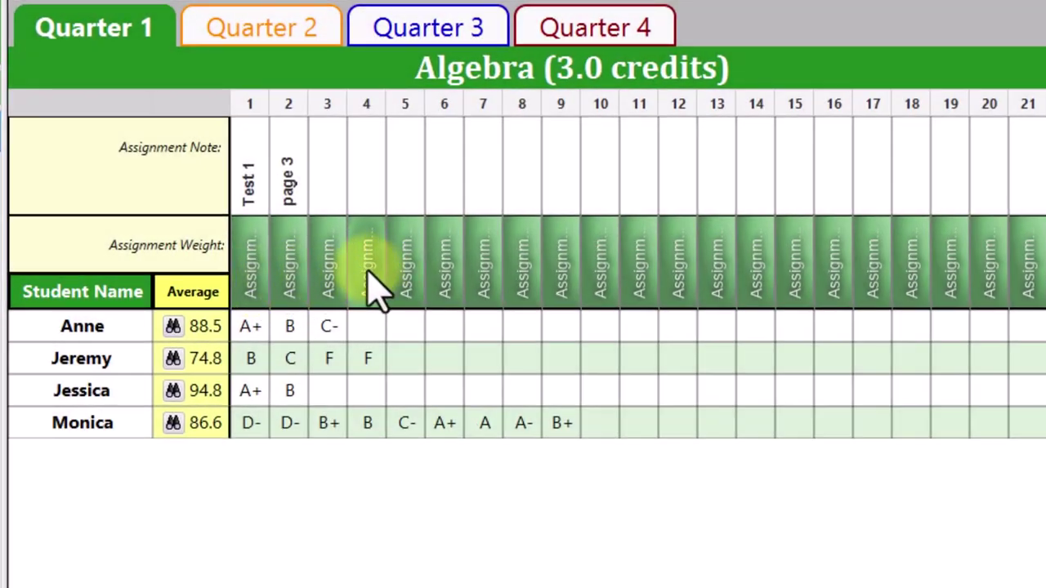
- Assign the Test category to Algebra assignment 1 and the Quiz category to assignment 2
left_click(255, 276)
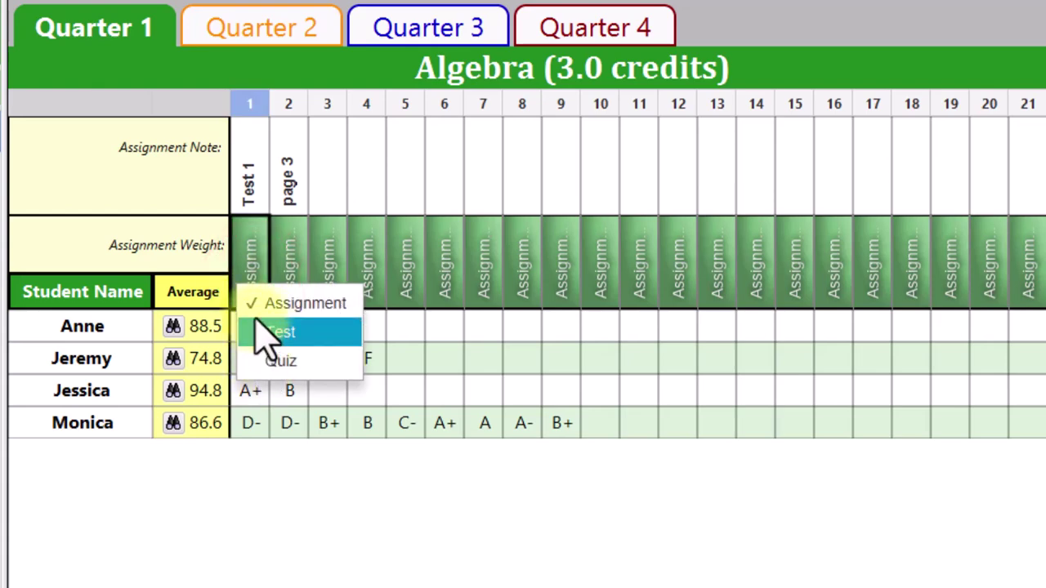
left_click(260, 331)
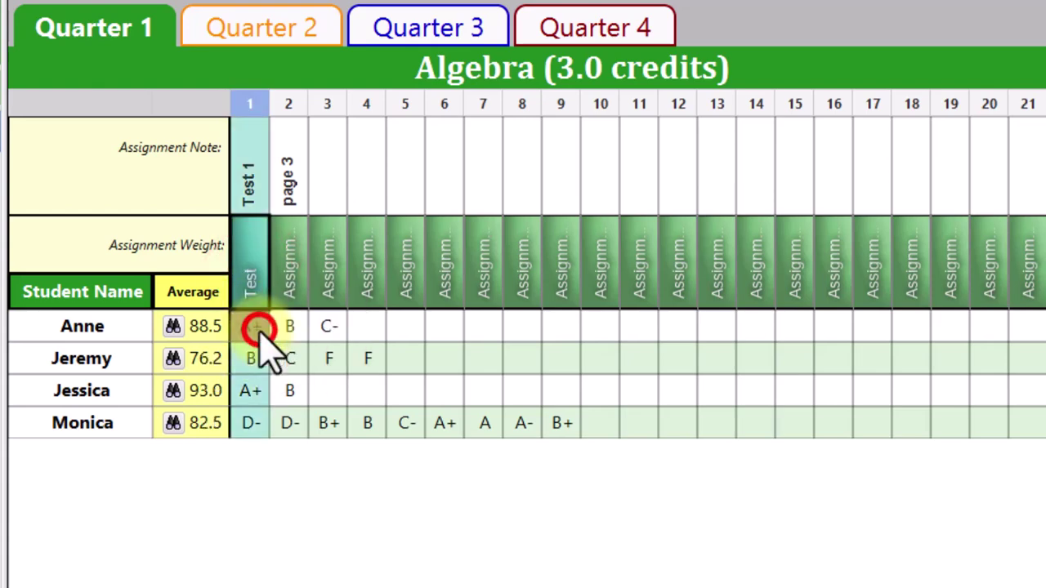
left_click(290, 283)
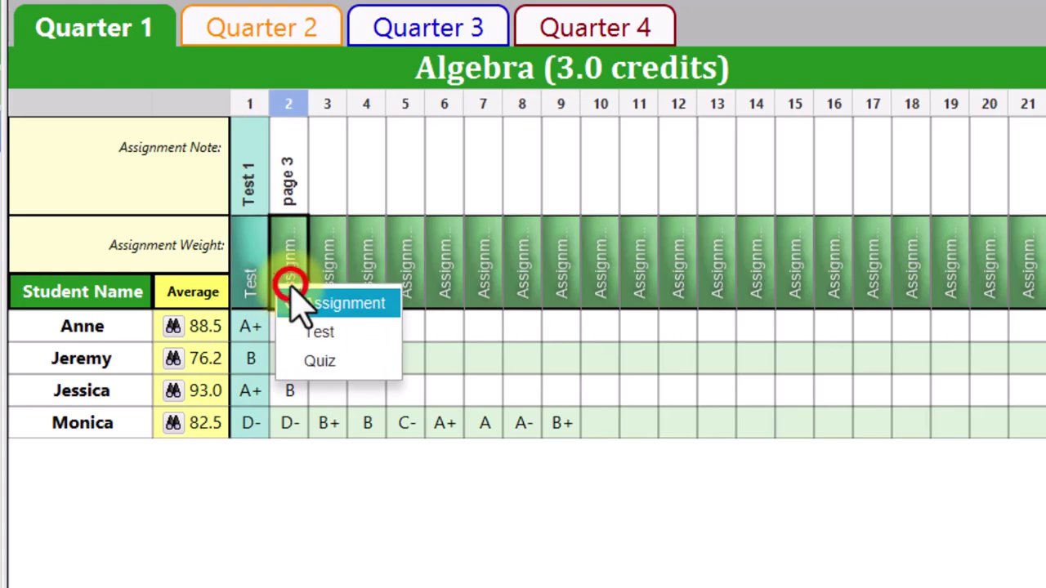
left_click(295, 357)
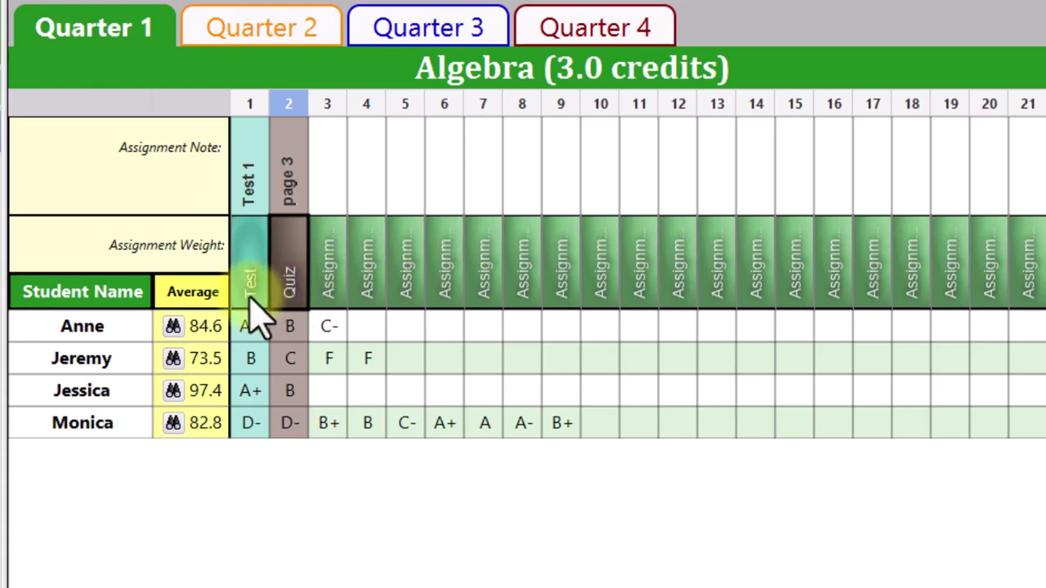
- Examine the first student's Algebra averages by category
left_click(172, 327)
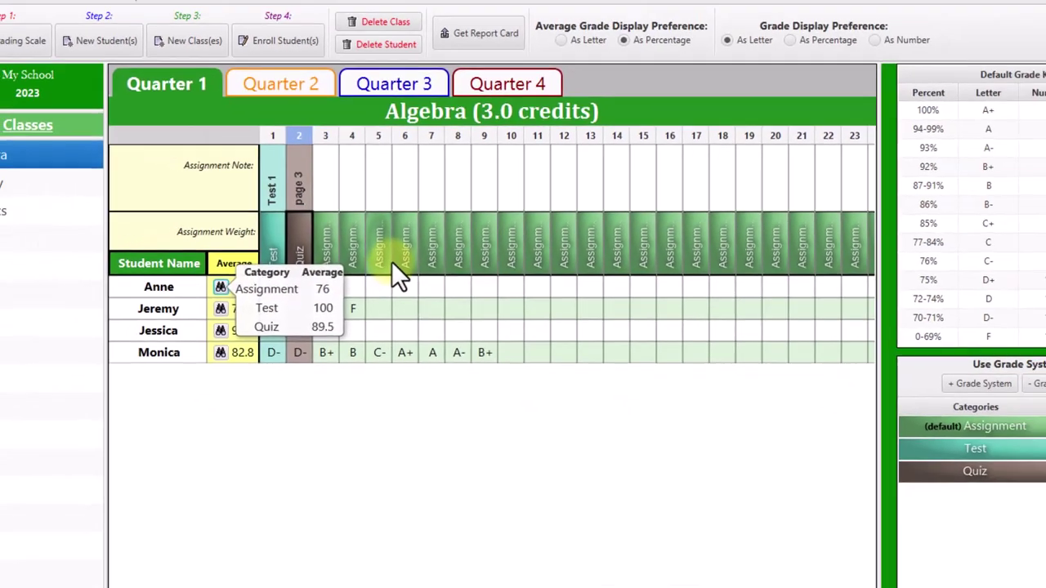
left_click(437, 282)
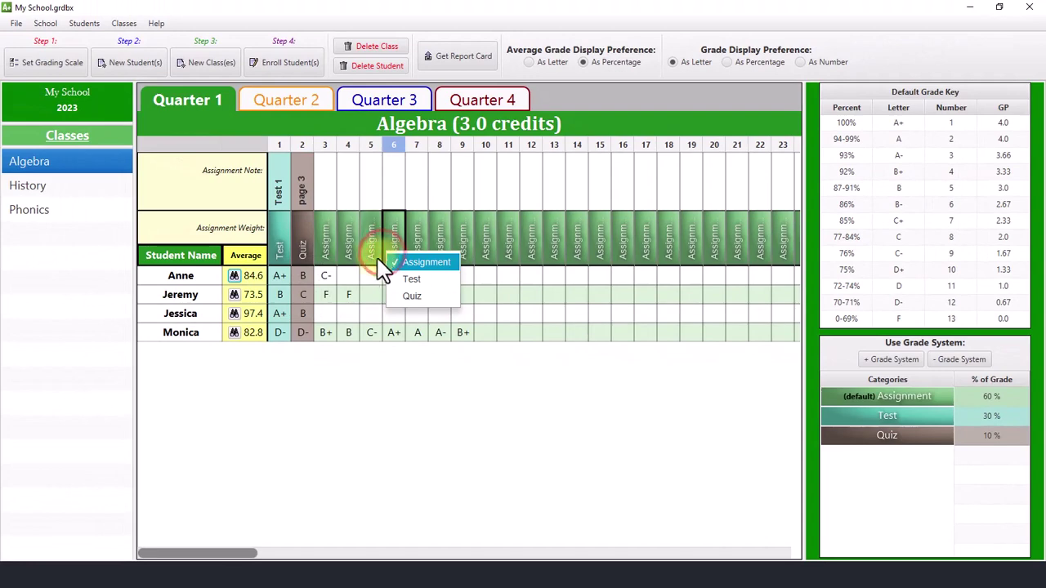
left_click(359, 268)
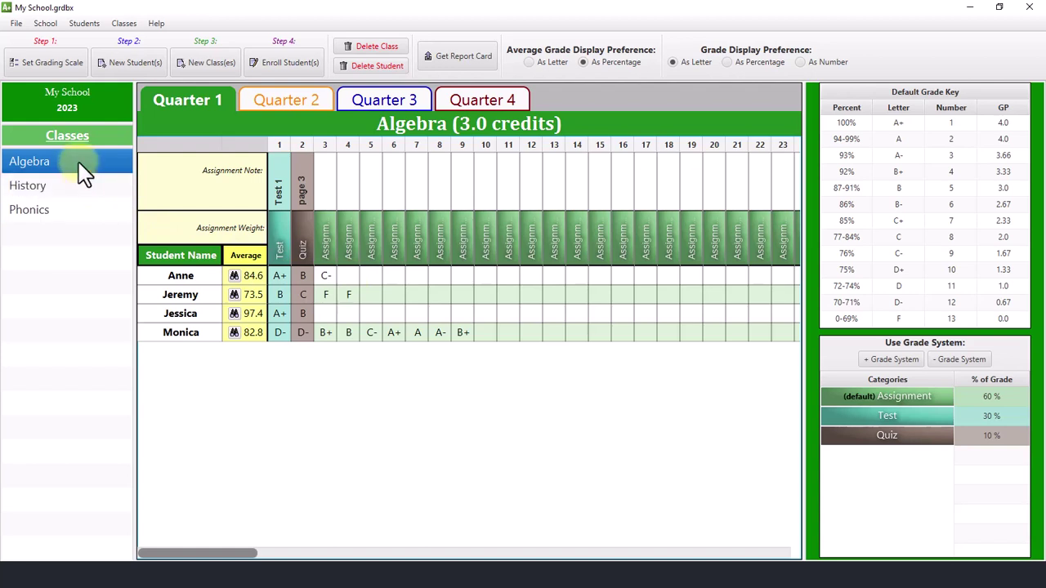
- Switch to the History class and start creating a grading system for it
left_click(78, 190)
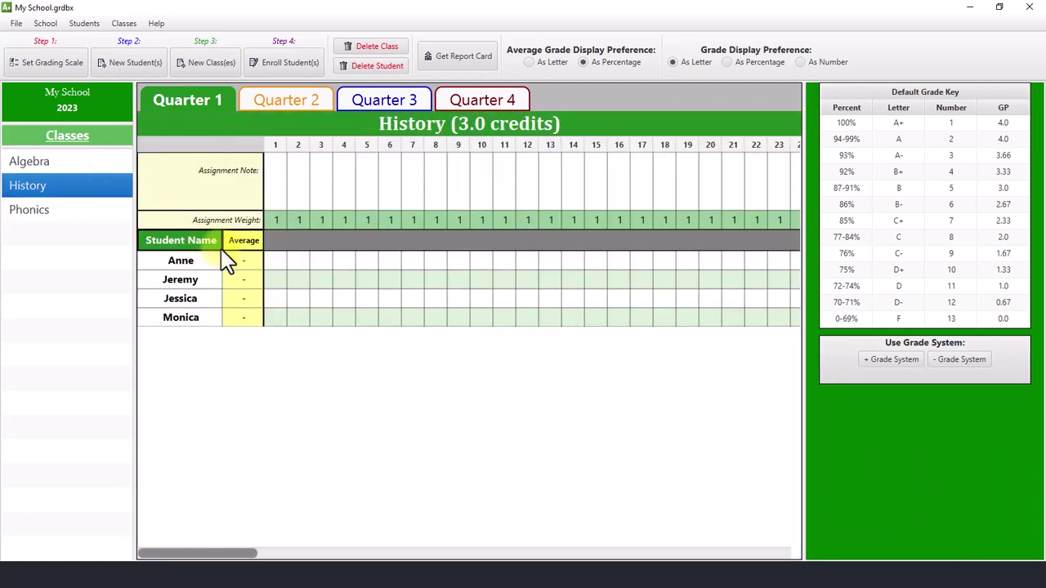
left_click(863, 363)
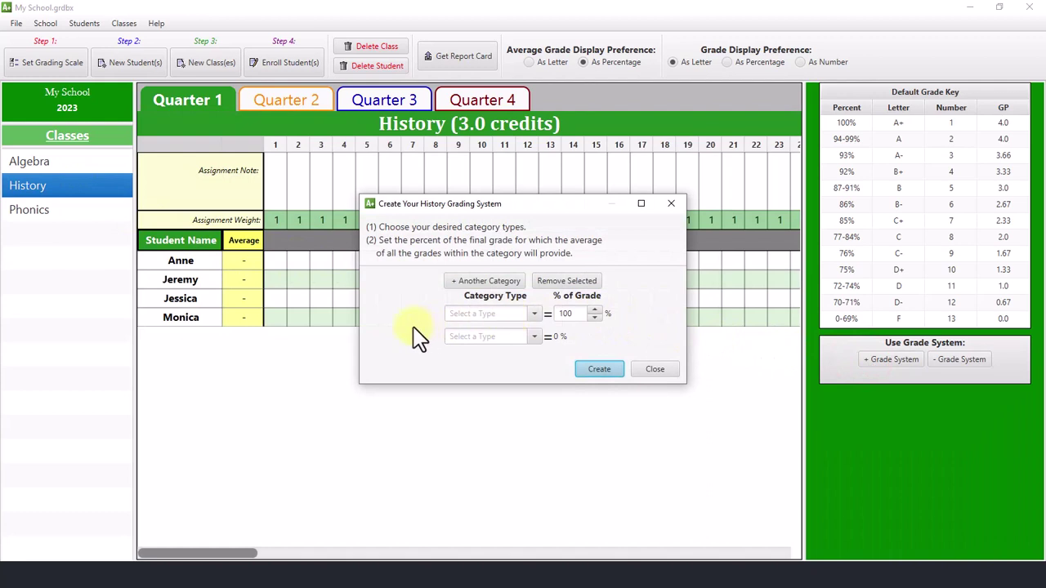